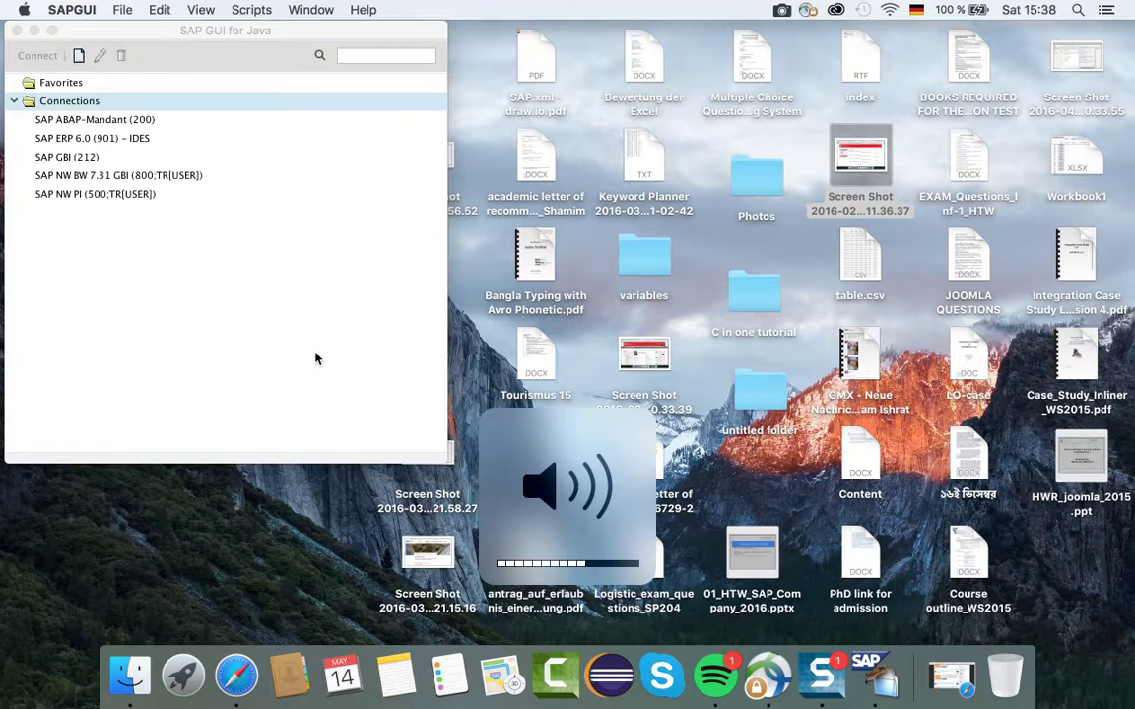
key(XF86AudioRaiseVolume)
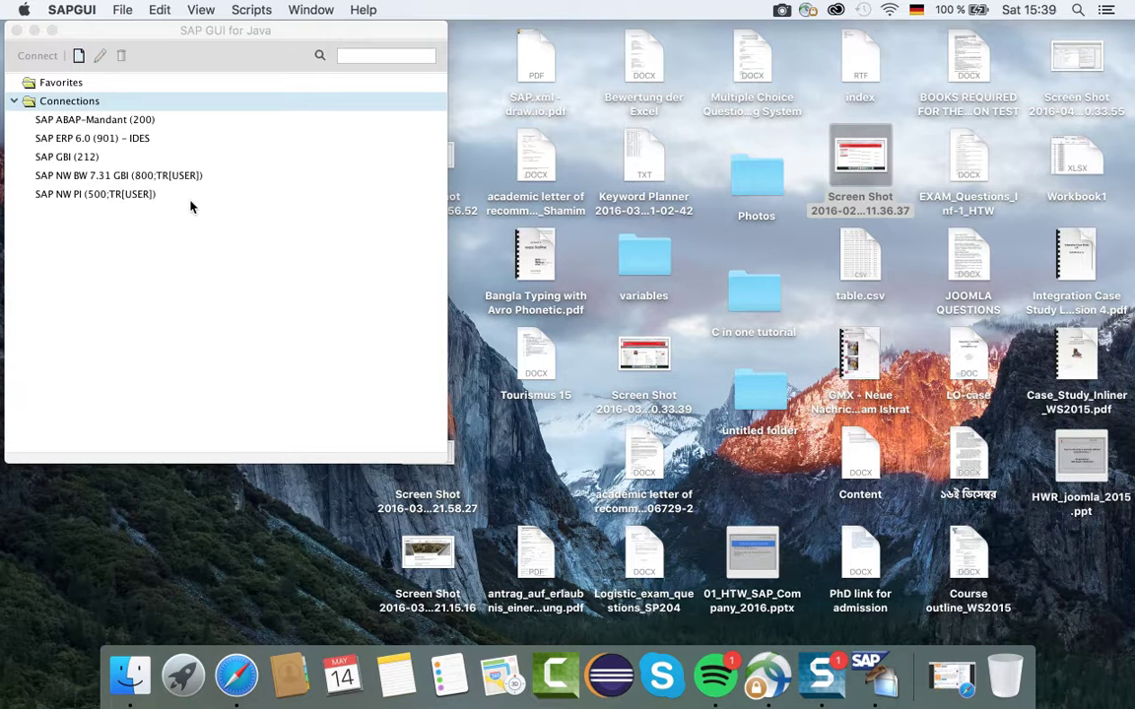
Select the SAP ERP 6.0 (901) - IDES entry in the connection list
click(71, 141)
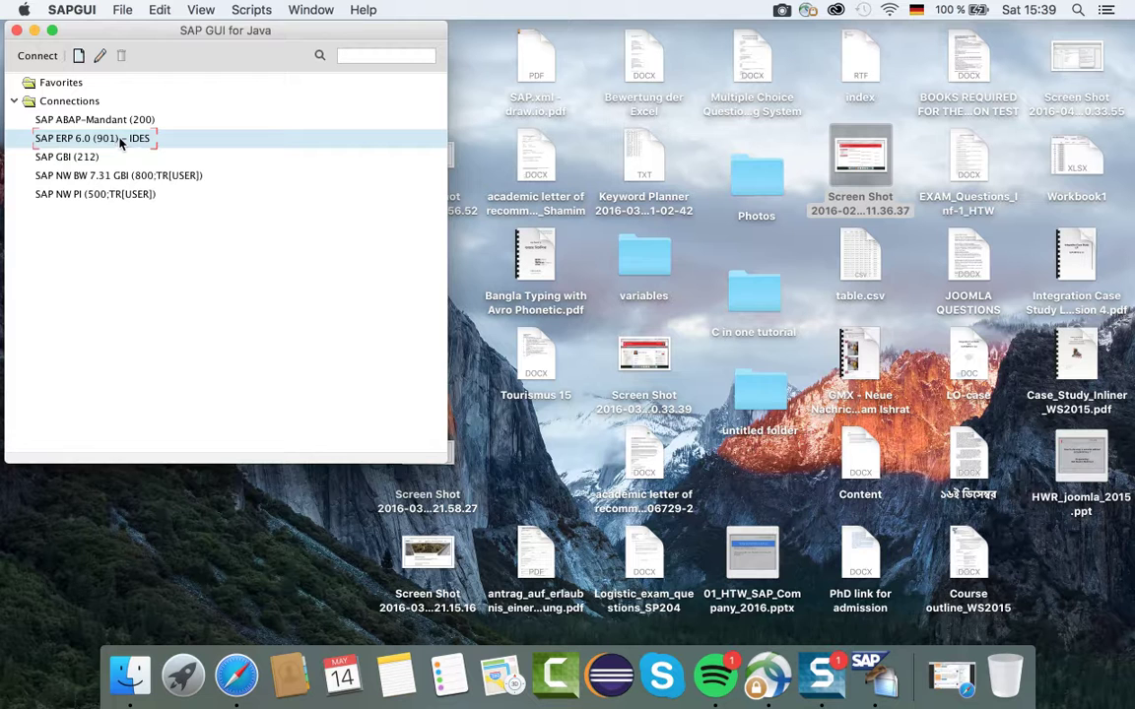
Connect to the SAP ERP 6.0 IDES system and pick client 901 from earlier entries
double_click(121, 144)
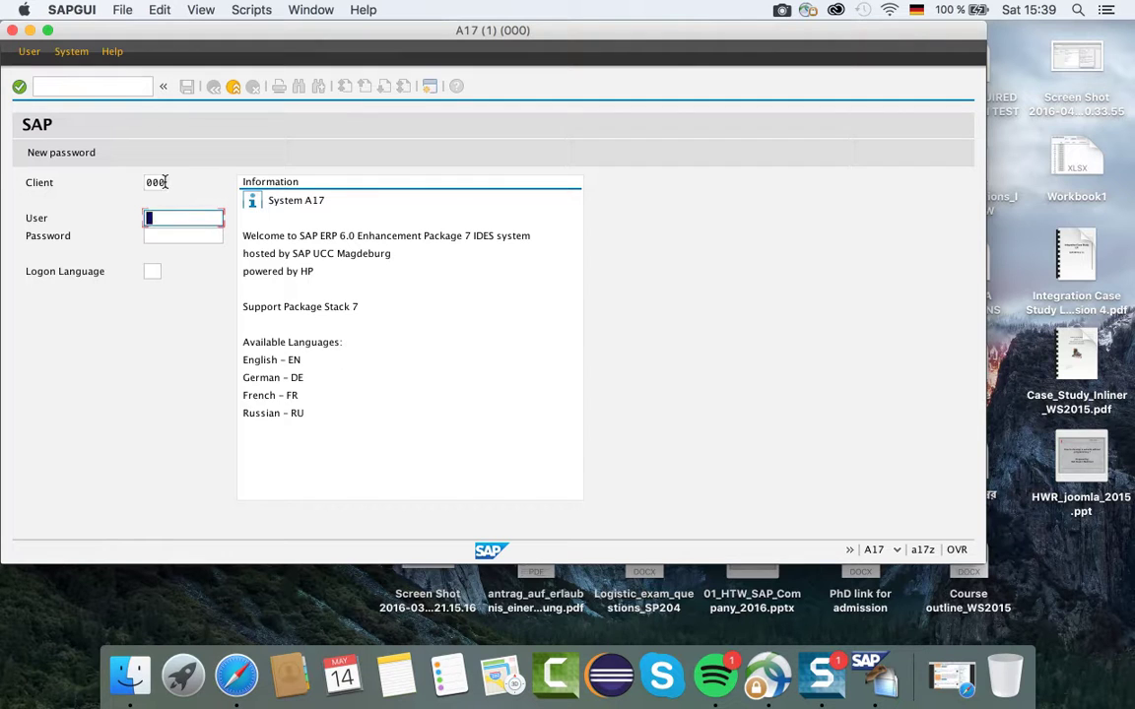
click(164, 182)
text(0)
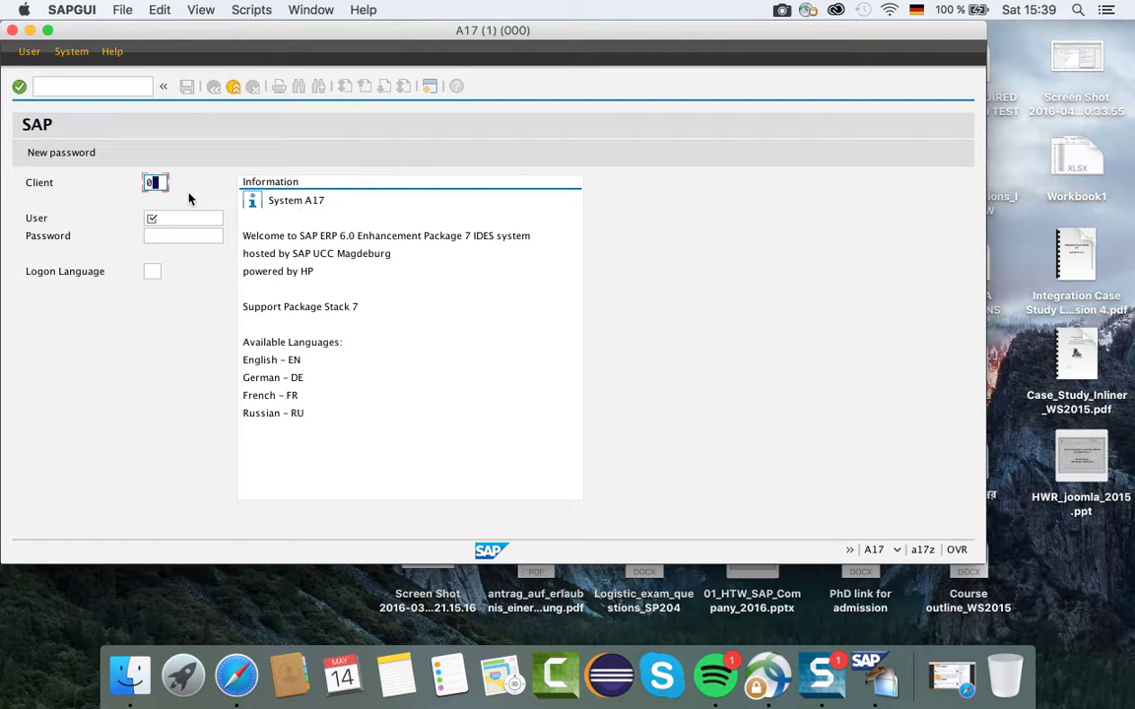
key(BackSpace)
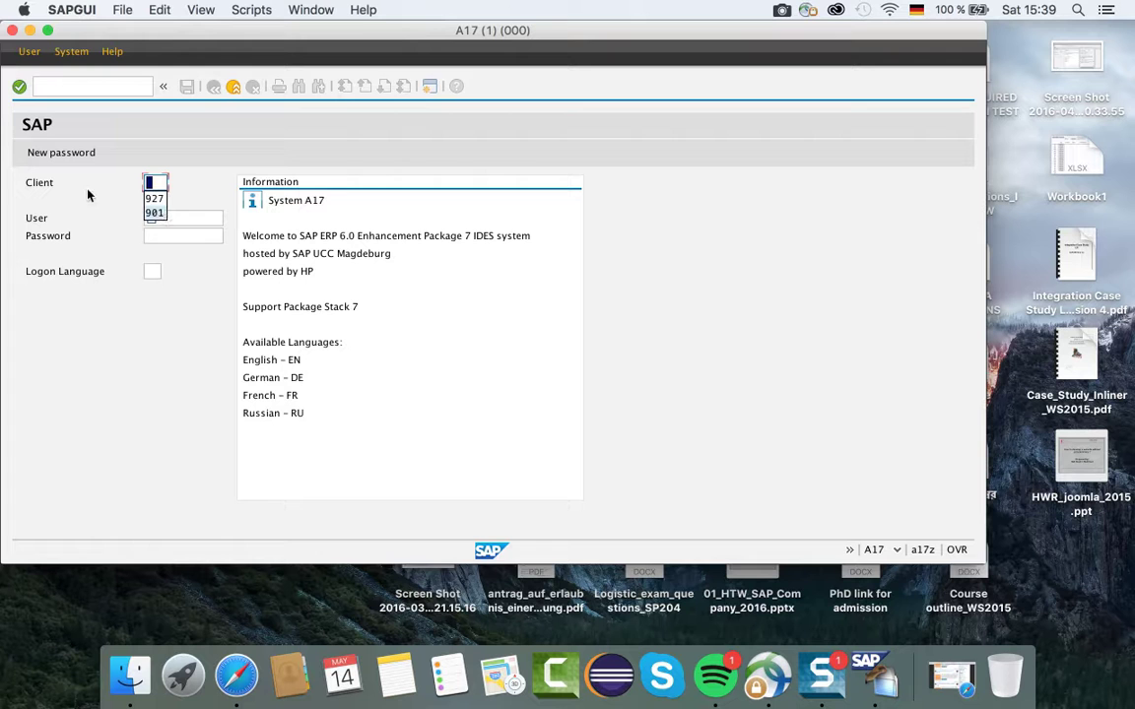
click(154, 212)
Enter the user ID from the suggestion and type the account password
click(174, 219)
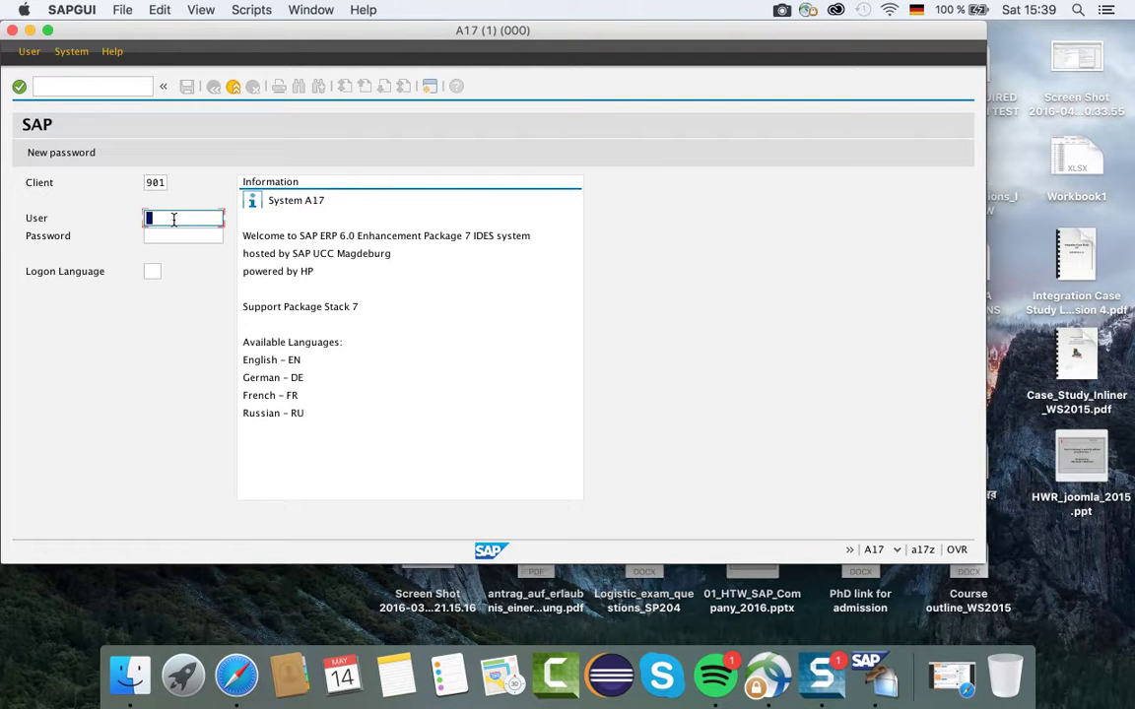
text(M)
click(180, 234)
click(182, 236)
text(************)
Set the logon language to EN and submit the logon
click(153, 273)
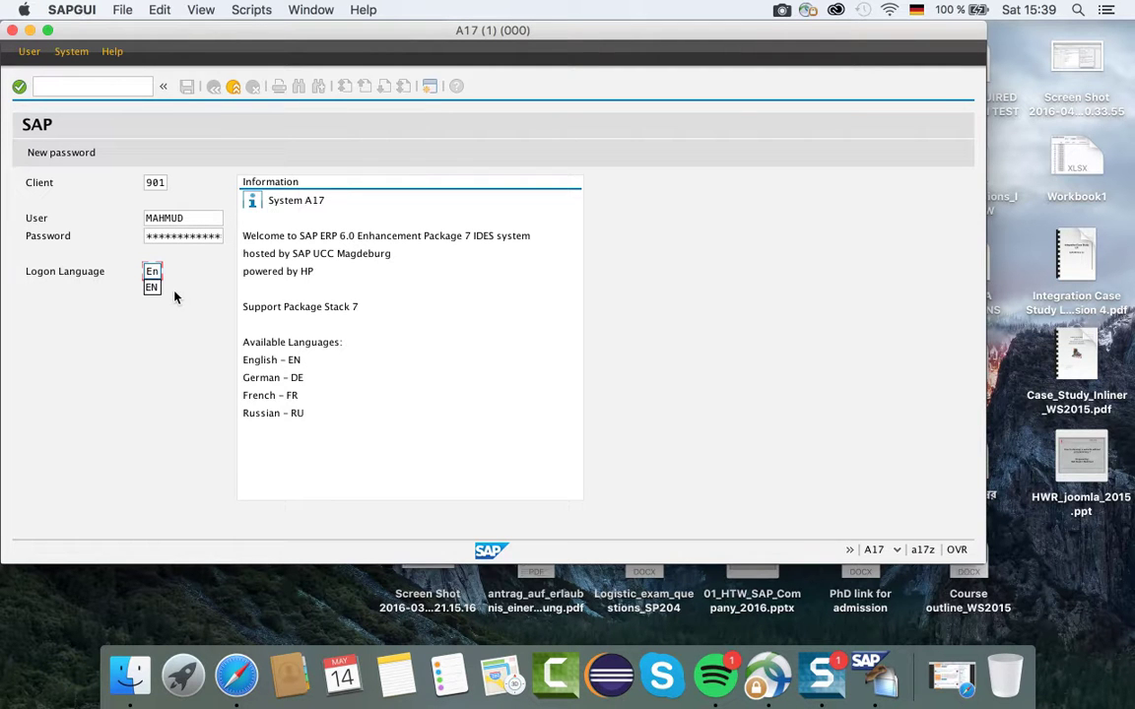
text(En)
key(Down)
key(Return)
click(20, 87)
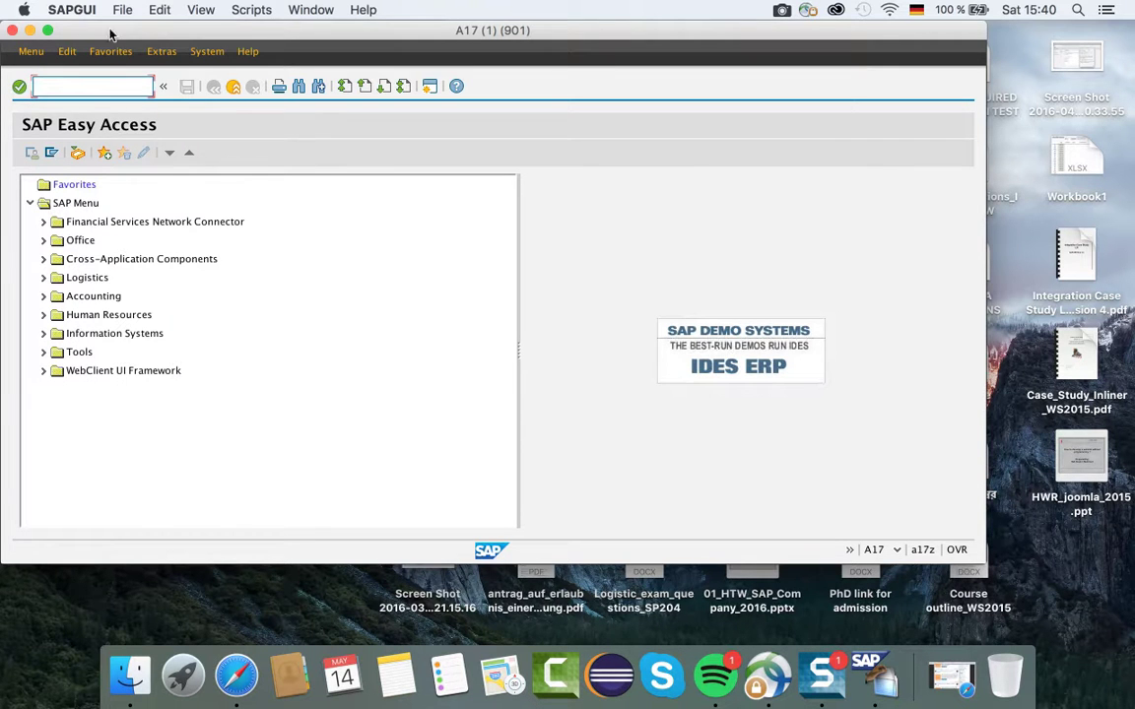
Move the SAP window to the right and slightly up
drag(83, 32, 98, 35)
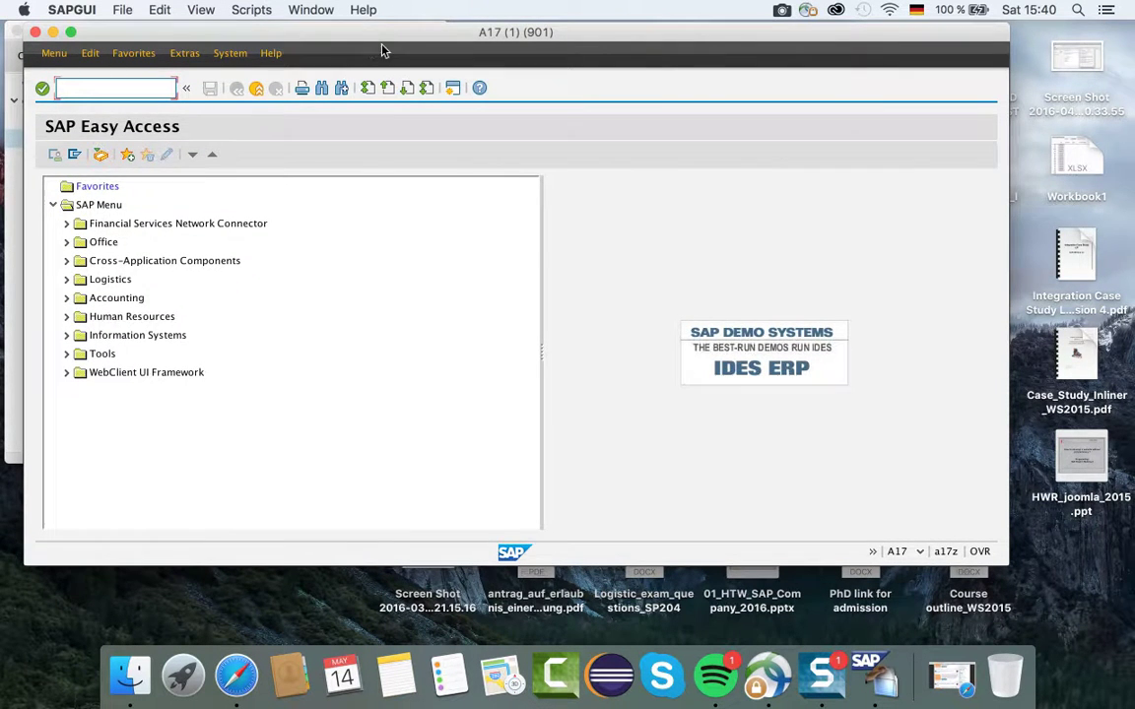
drag(393, 35, 480, 38)
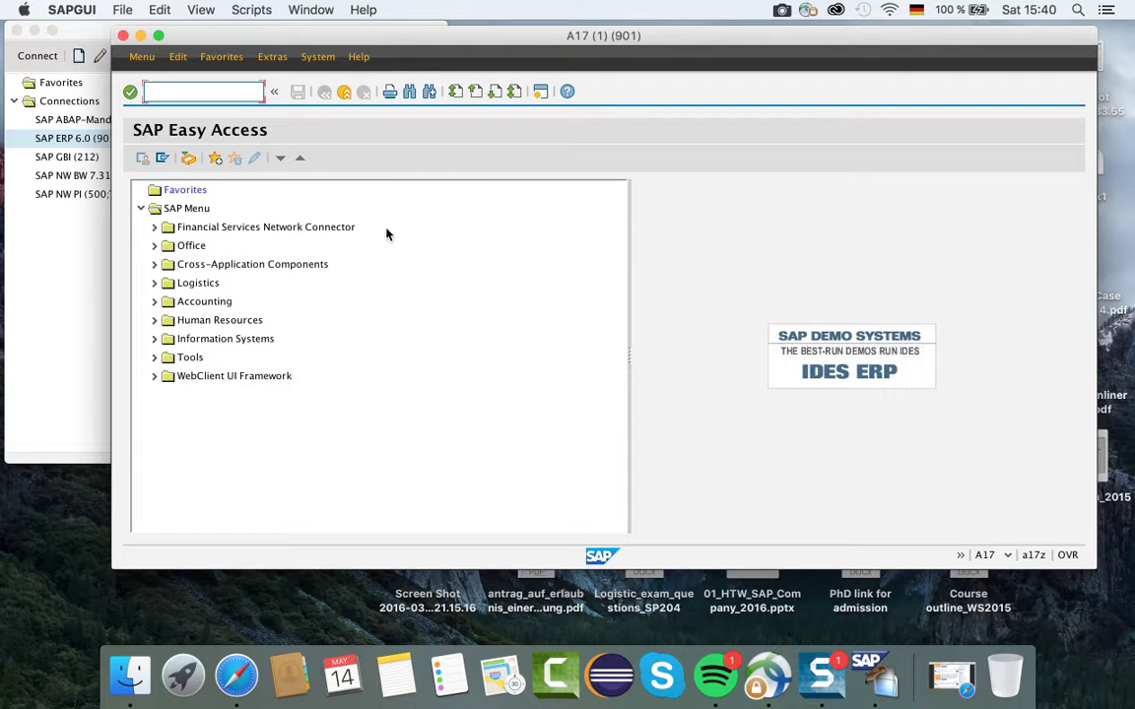
drag(360, 43, 364, 41)
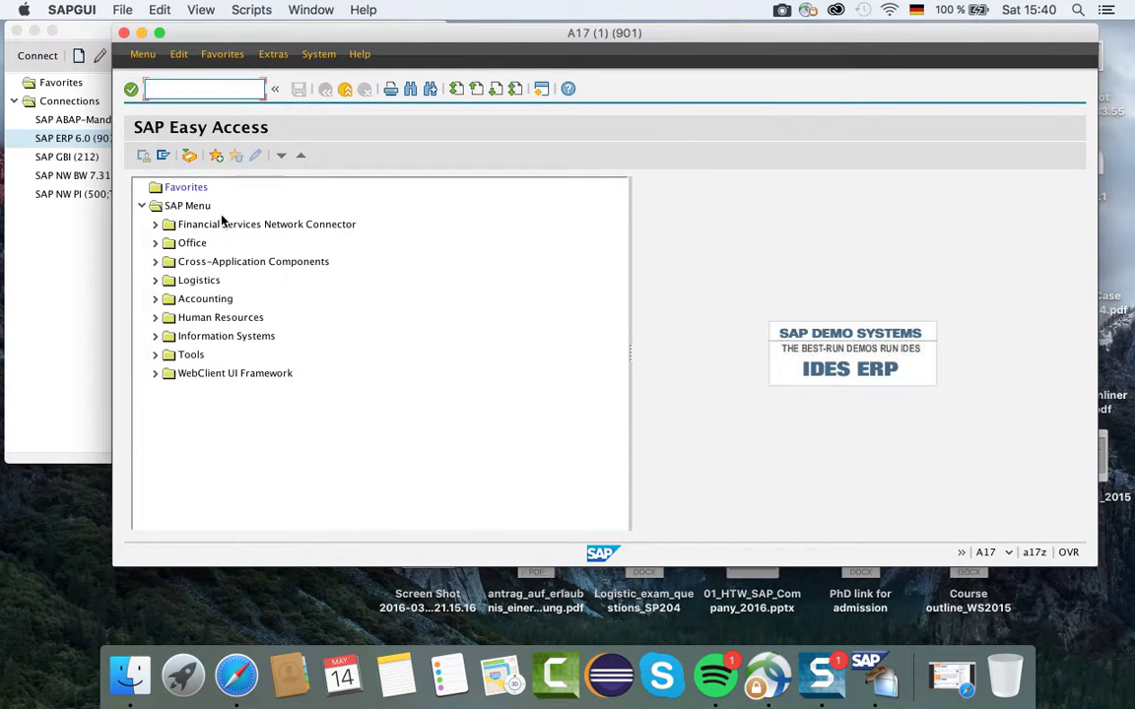
Expand Logistics > Materials Management > Material Master > Material > Change and start MM02 – Immediately
click(154, 281)
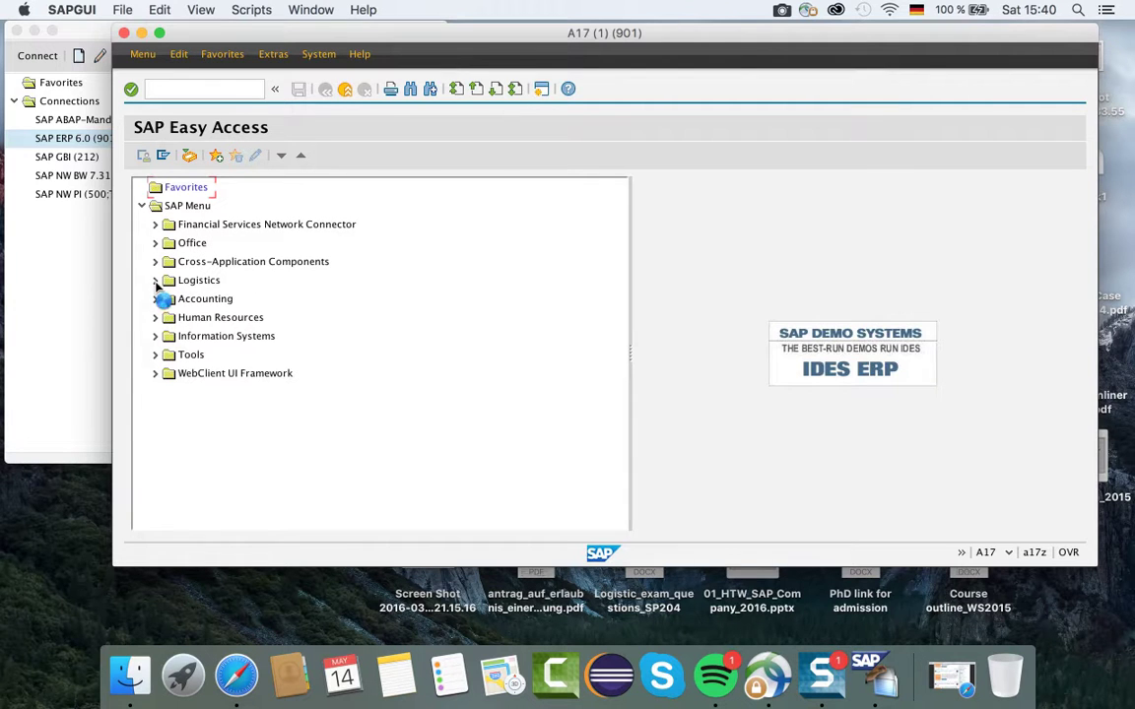
scroll(315, 313, down, 2)
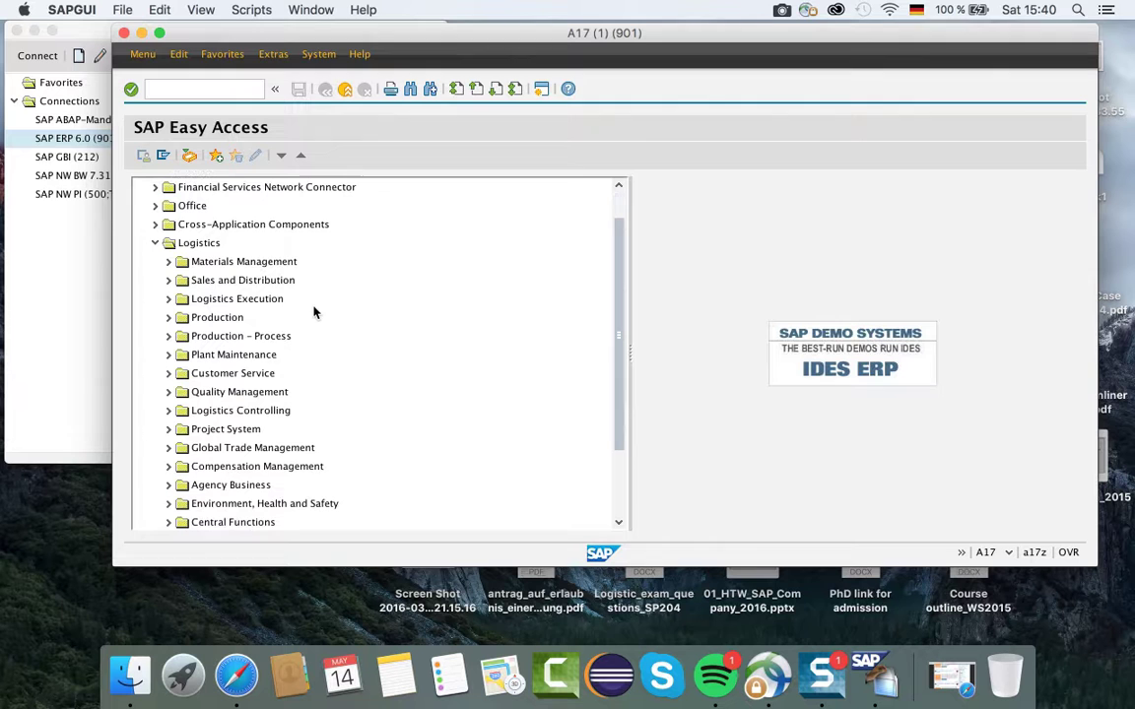
click(169, 262)
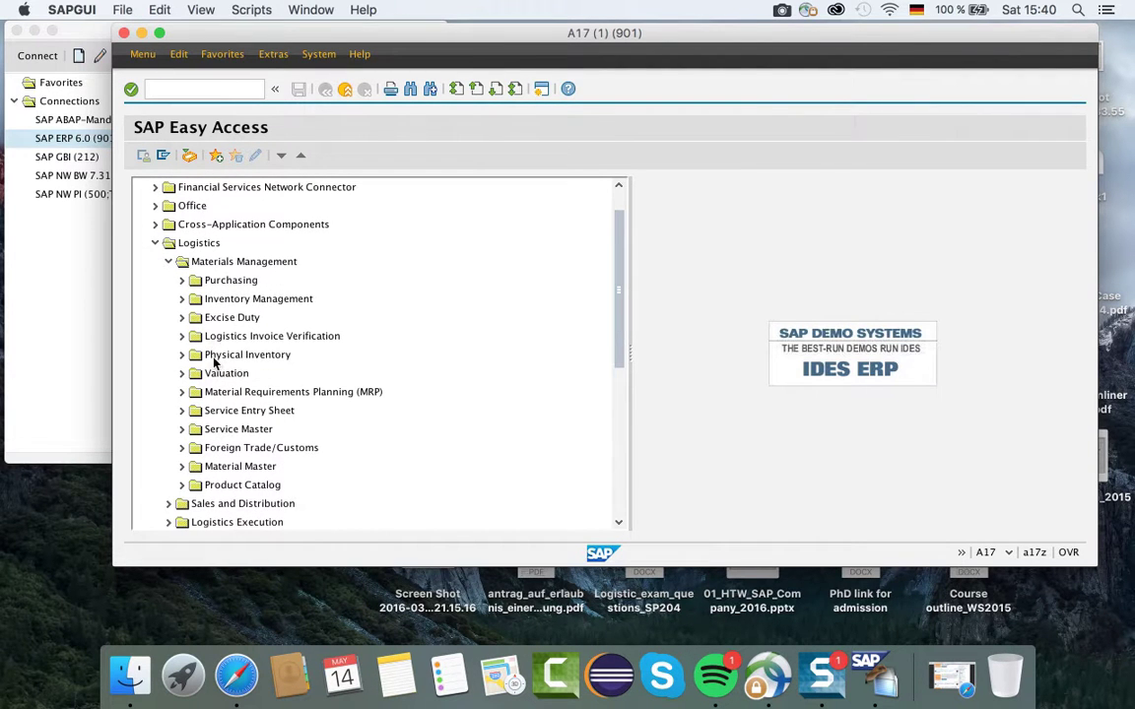
click(182, 469)
scroll(237, 448, down, 3)
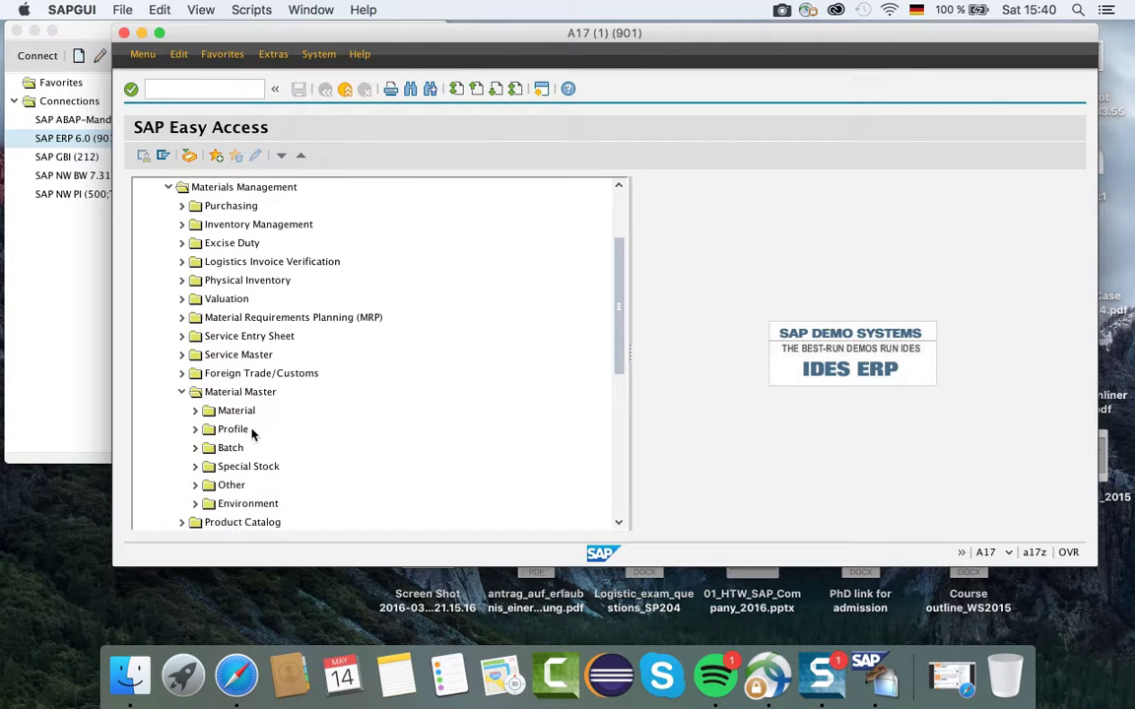
click(196, 411)
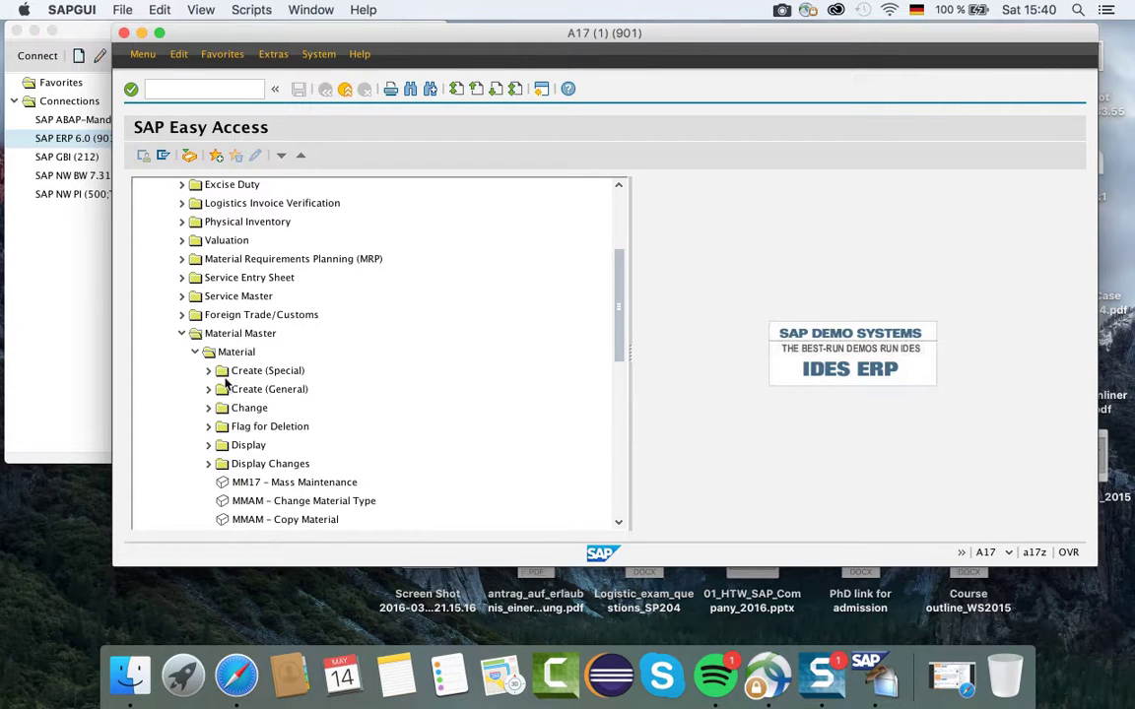
click(208, 410)
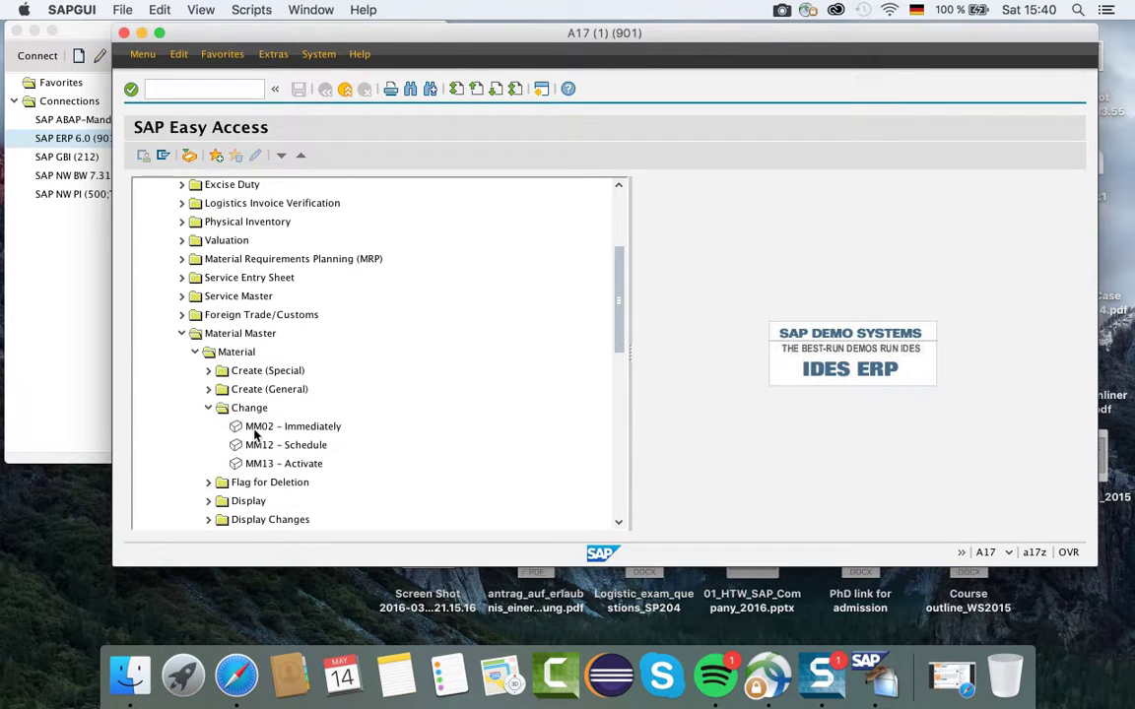
double_click(258, 430)
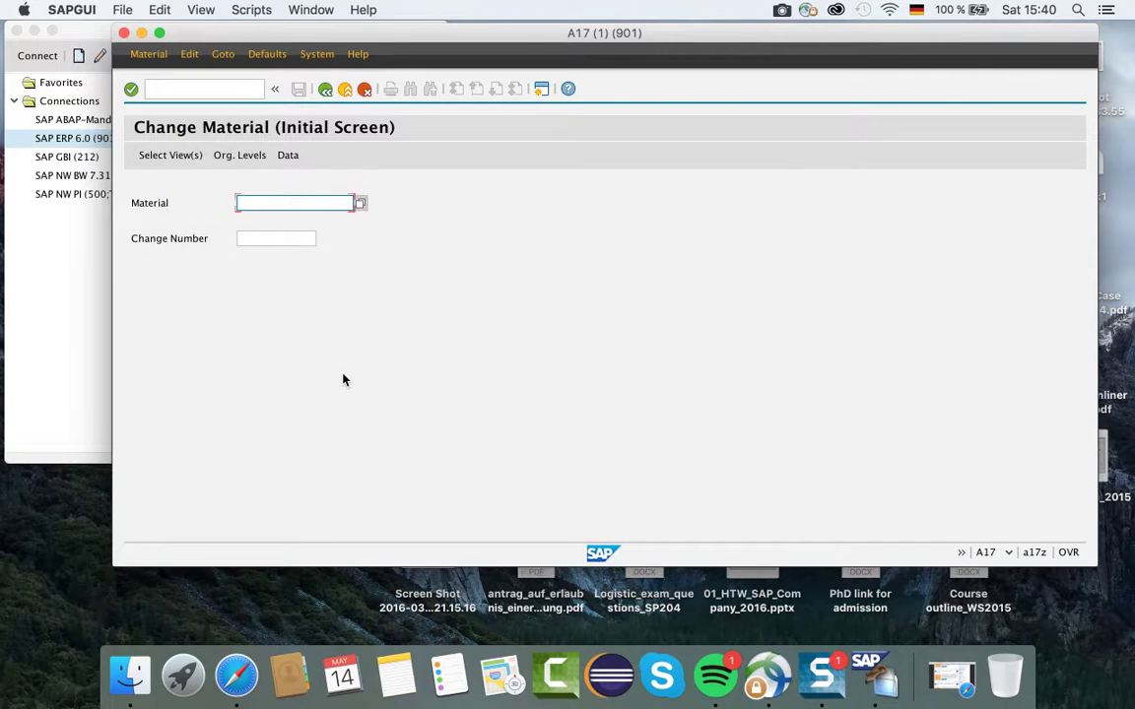
Enter material number IMA-MOTORCY-MAHMUD in the Material field
key(Down)
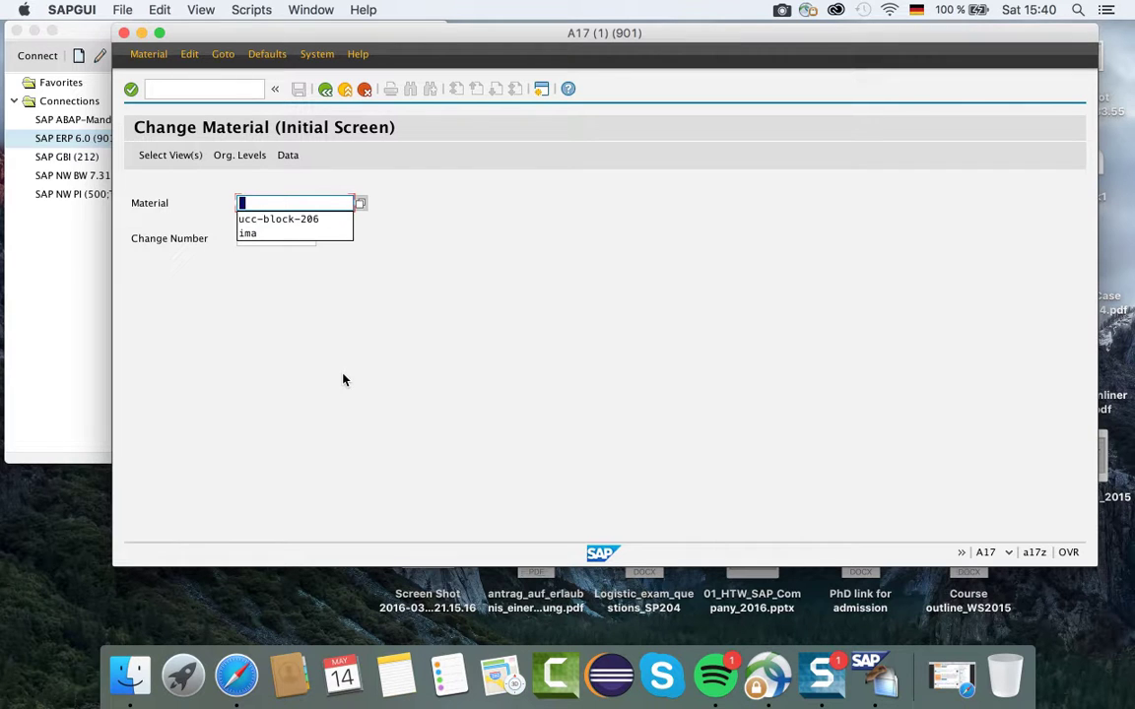
text(IMA)
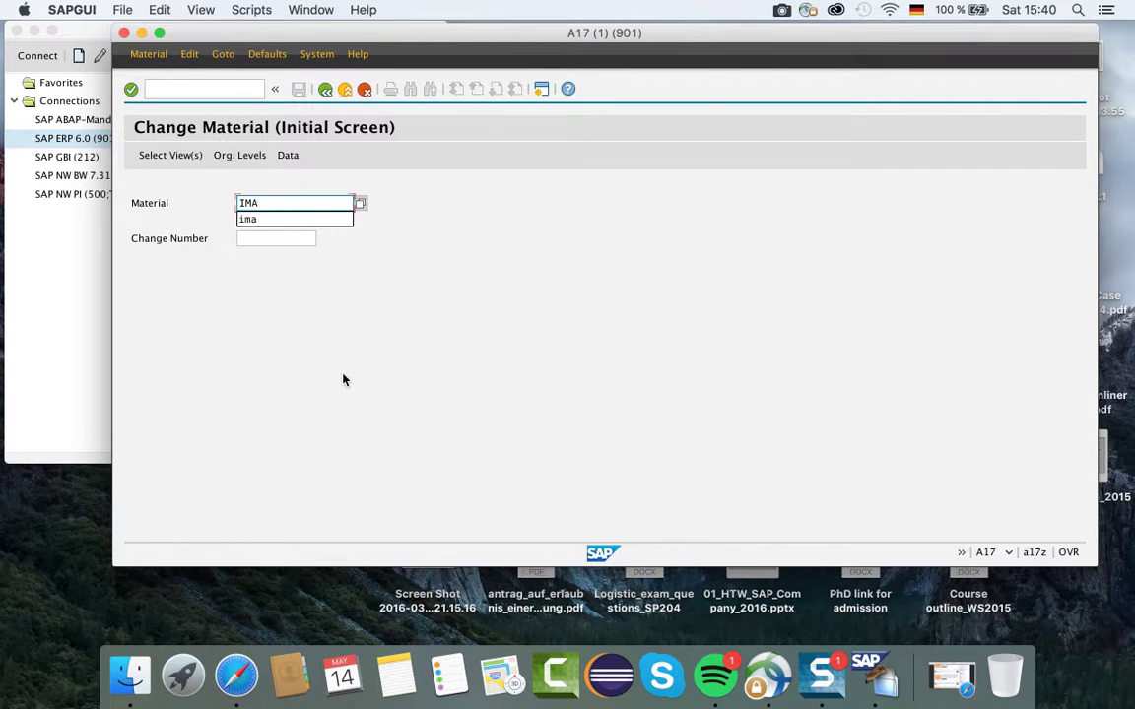
text(-)
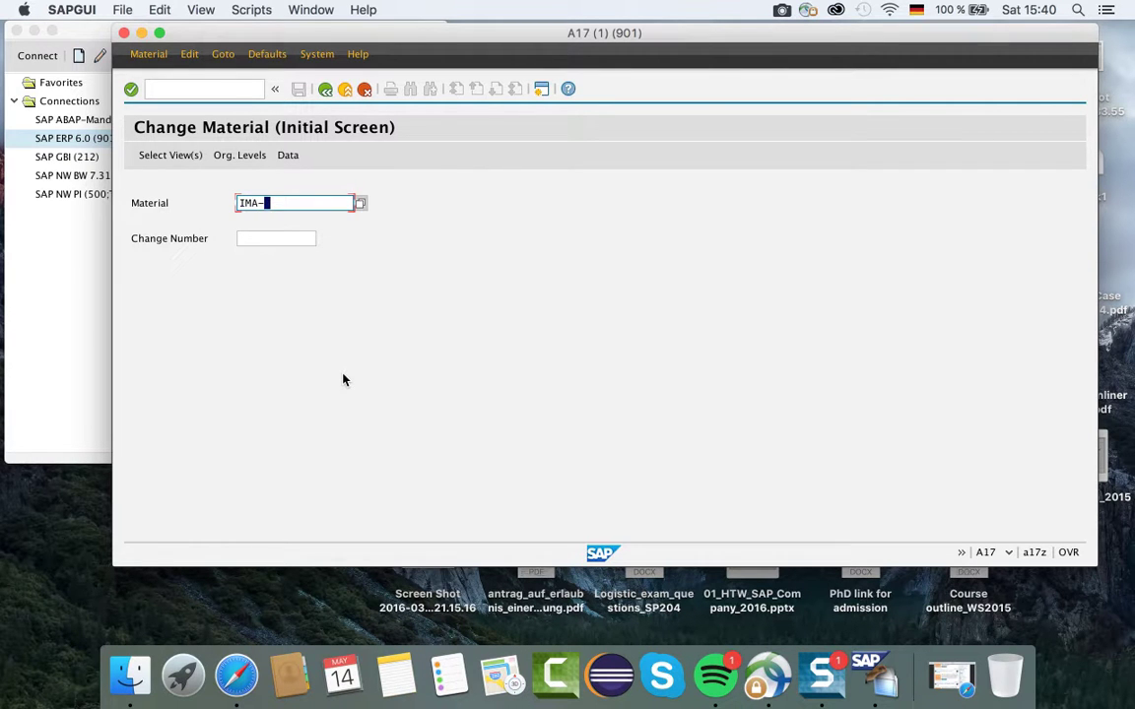
text(M0)
text(TORCY)
text(-)
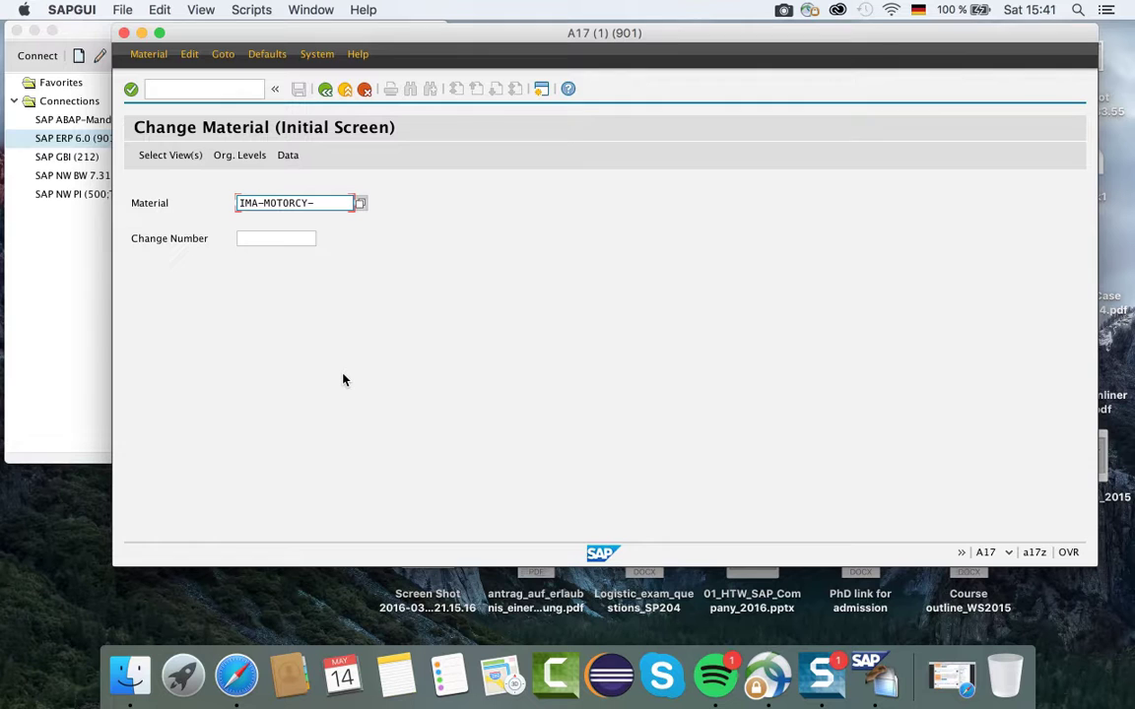
text(MAHMUD)
Continue to view selection and add Sales Org. Data 1, Sales Org. Data 2 and Sales: General/Plant
click(132, 90)
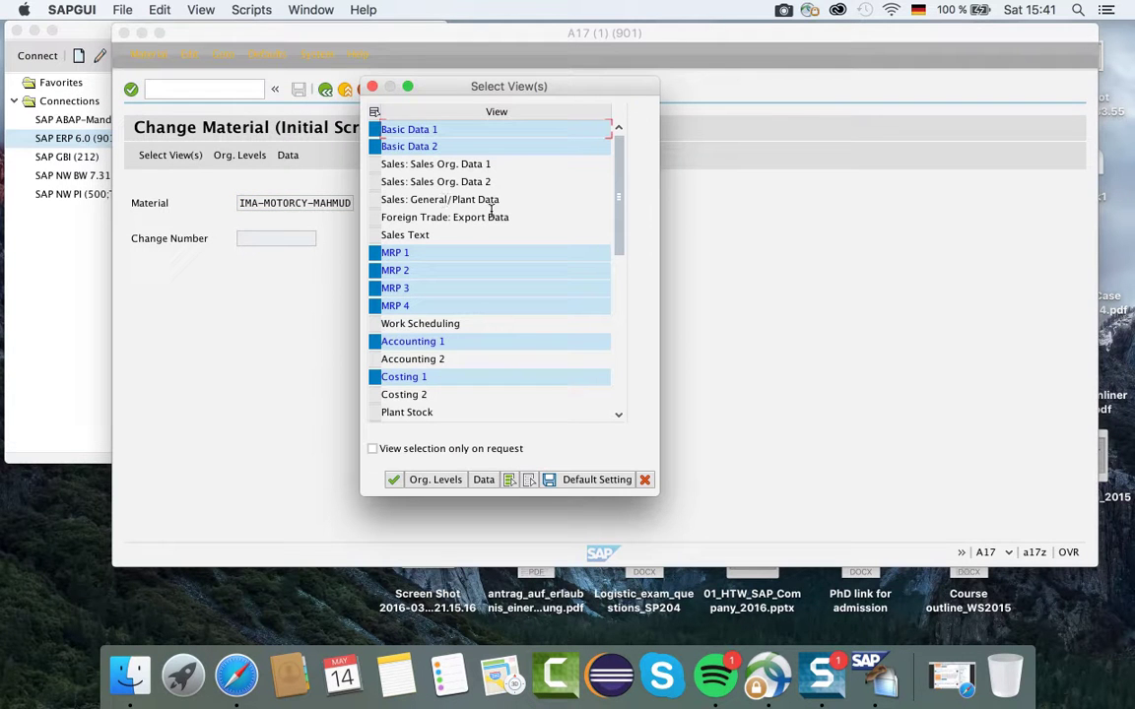
drag(445, 89, 464, 88)
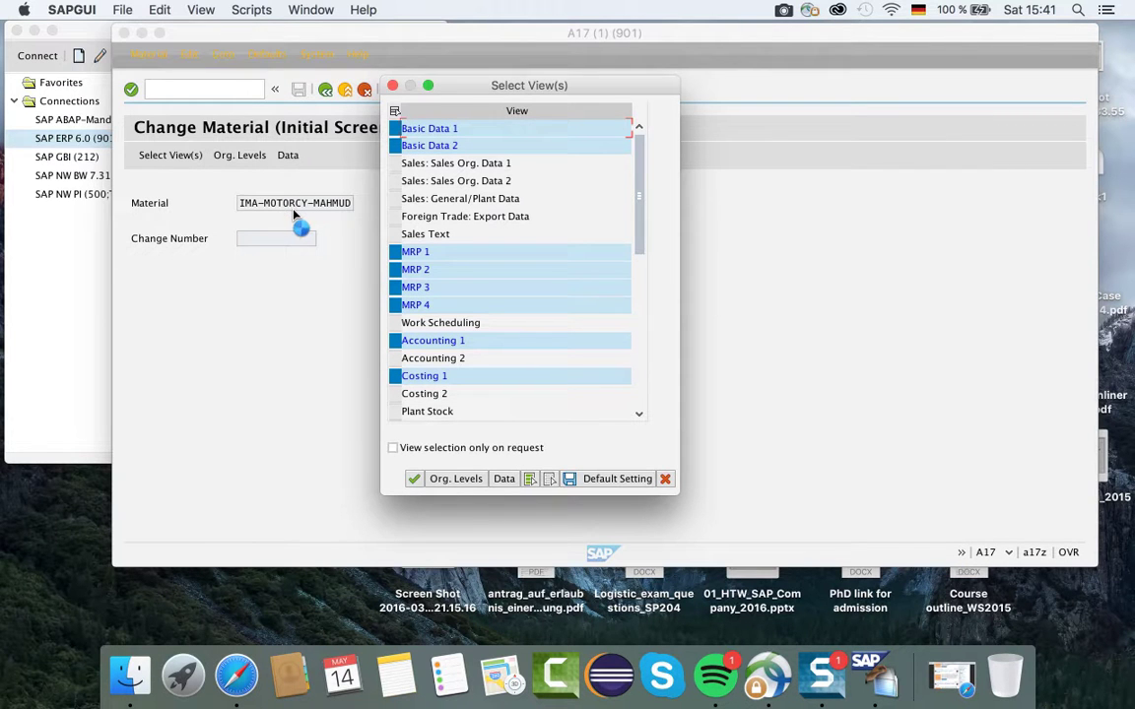
click(396, 164)
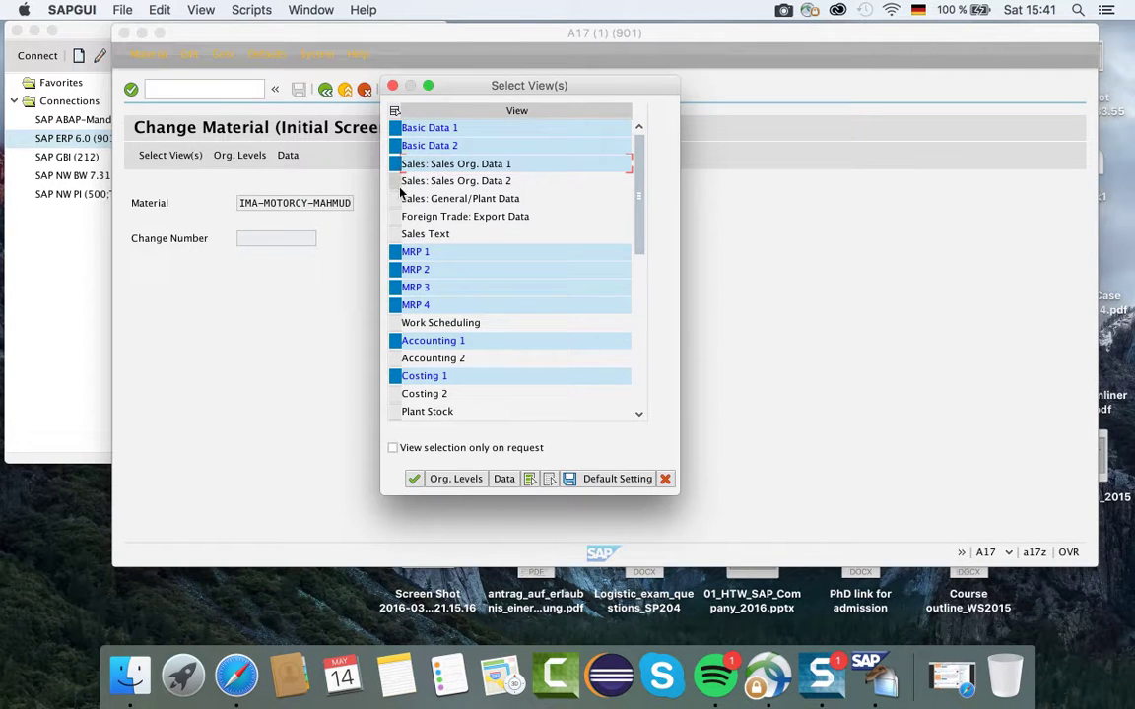
click(396, 181)
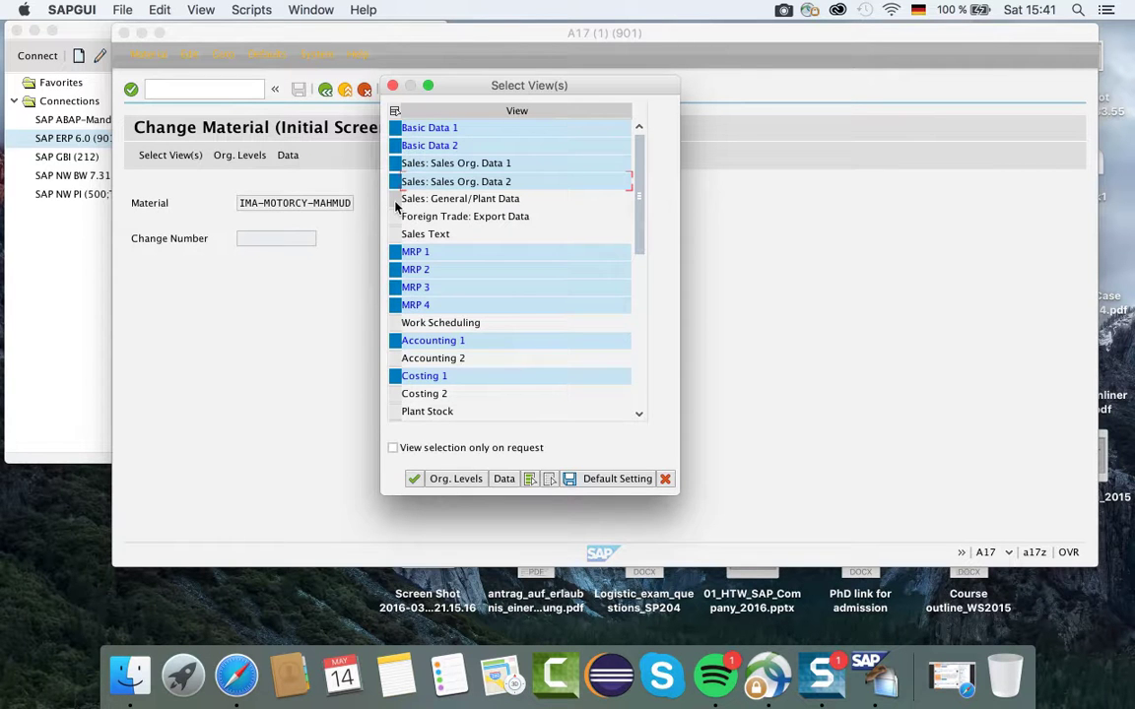
click(396, 199)
Add Work Scheduling, Accounting 2 and Costing 2, then return to the list top
scroll(426, 276, down, 1)
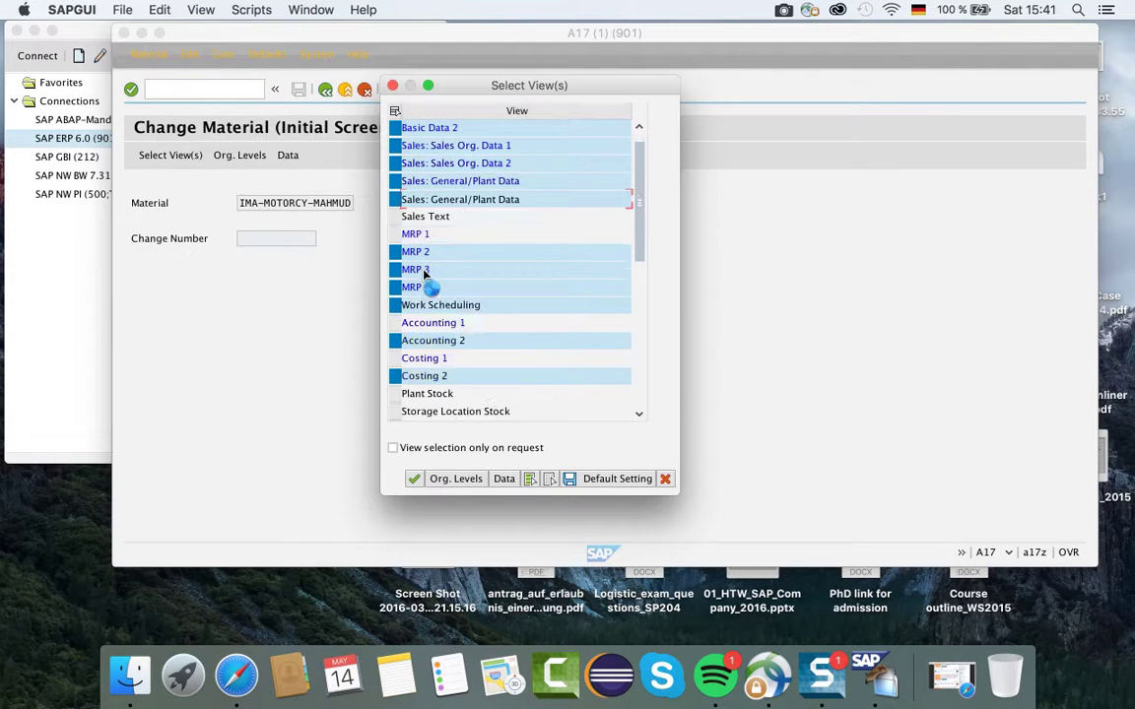
scroll(429, 287, down, 1)
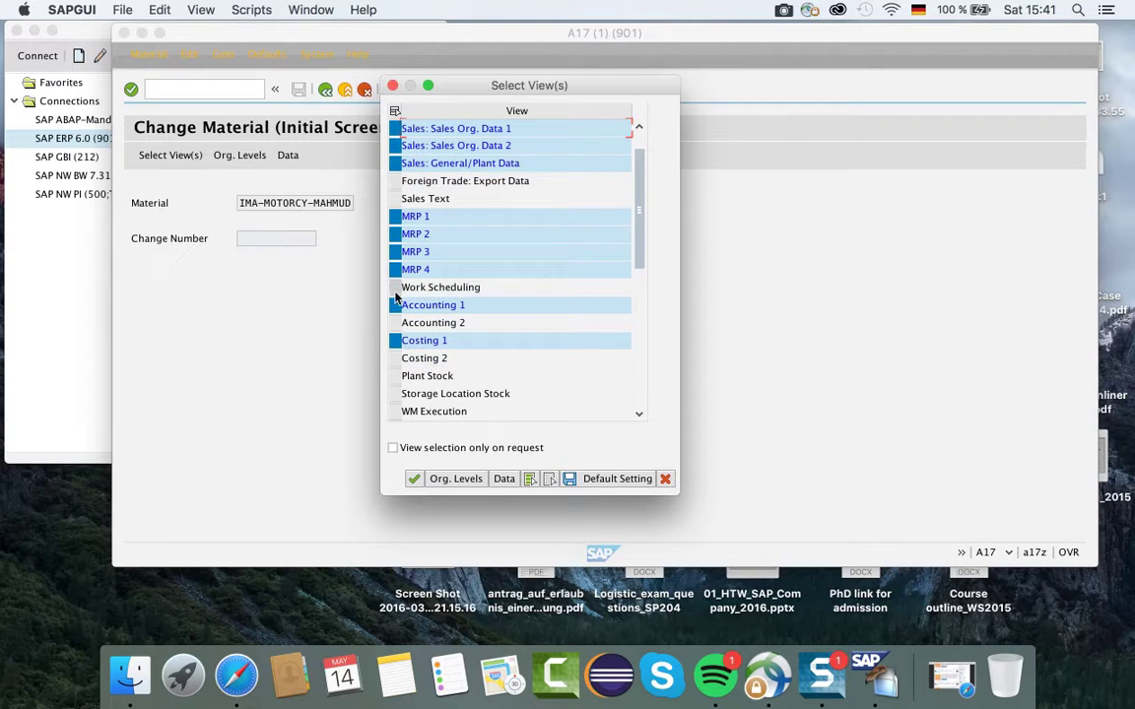
click(395, 287)
click(395, 323)
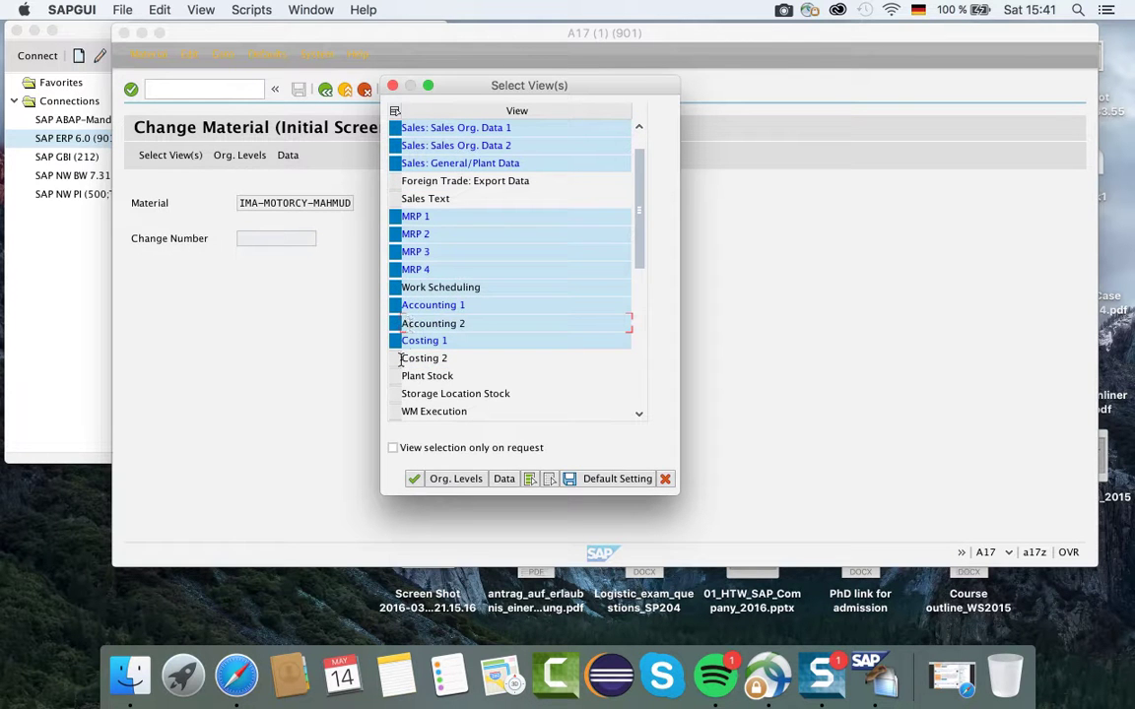
click(397, 359)
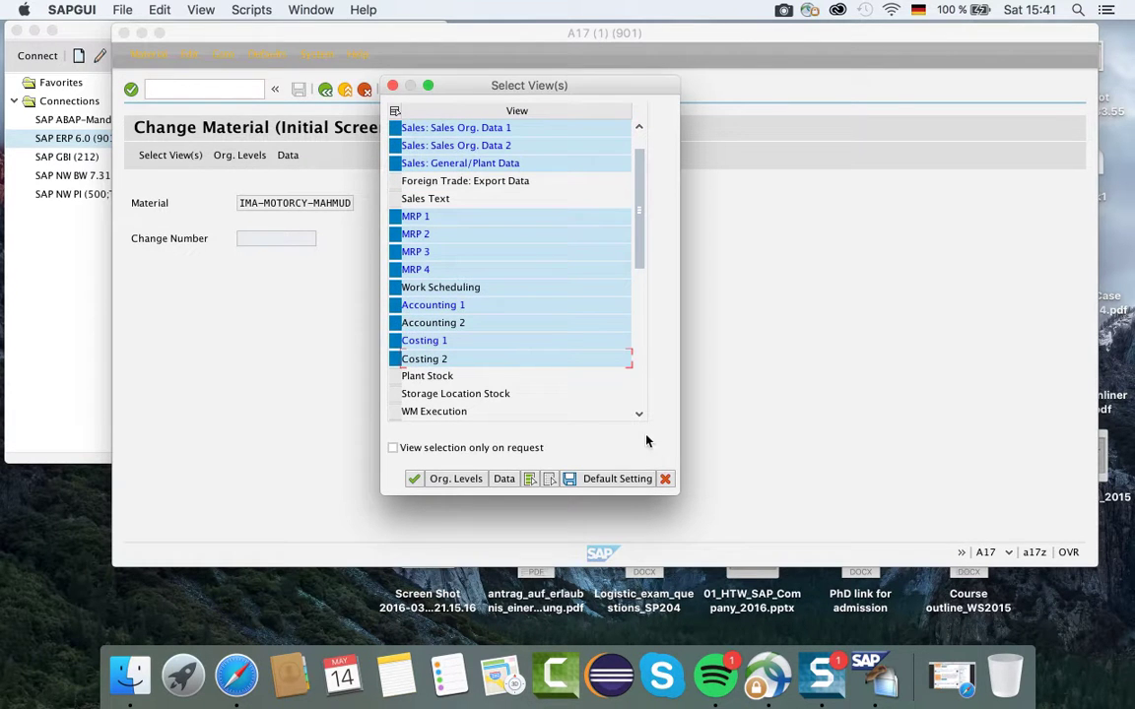
scroll(521, 253, up, 1)
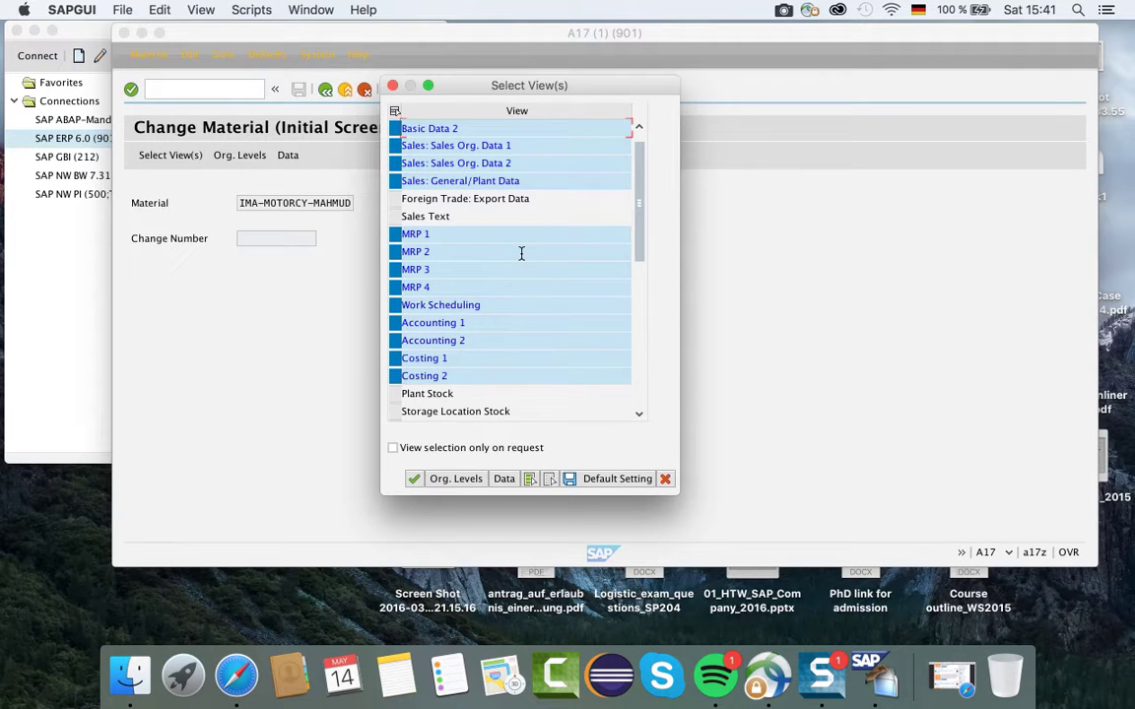
scroll(521, 253, up, 1)
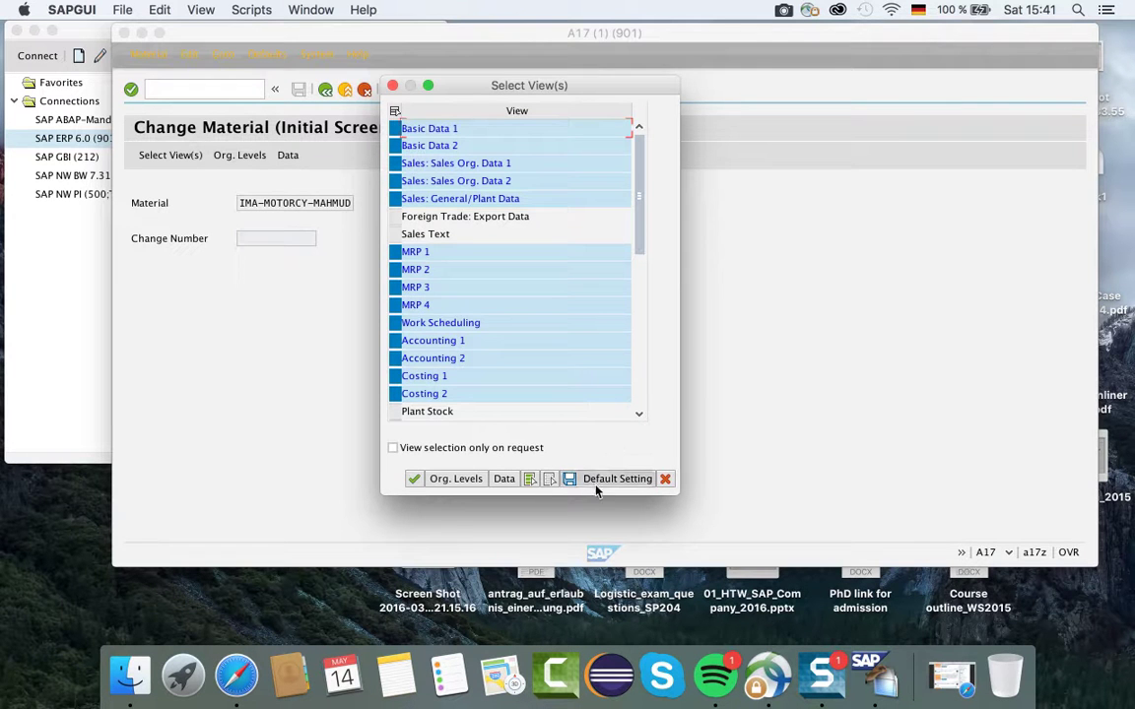
Confirm the views and choose plant 1000 Hamburg from the Plant value list
click(414, 480)
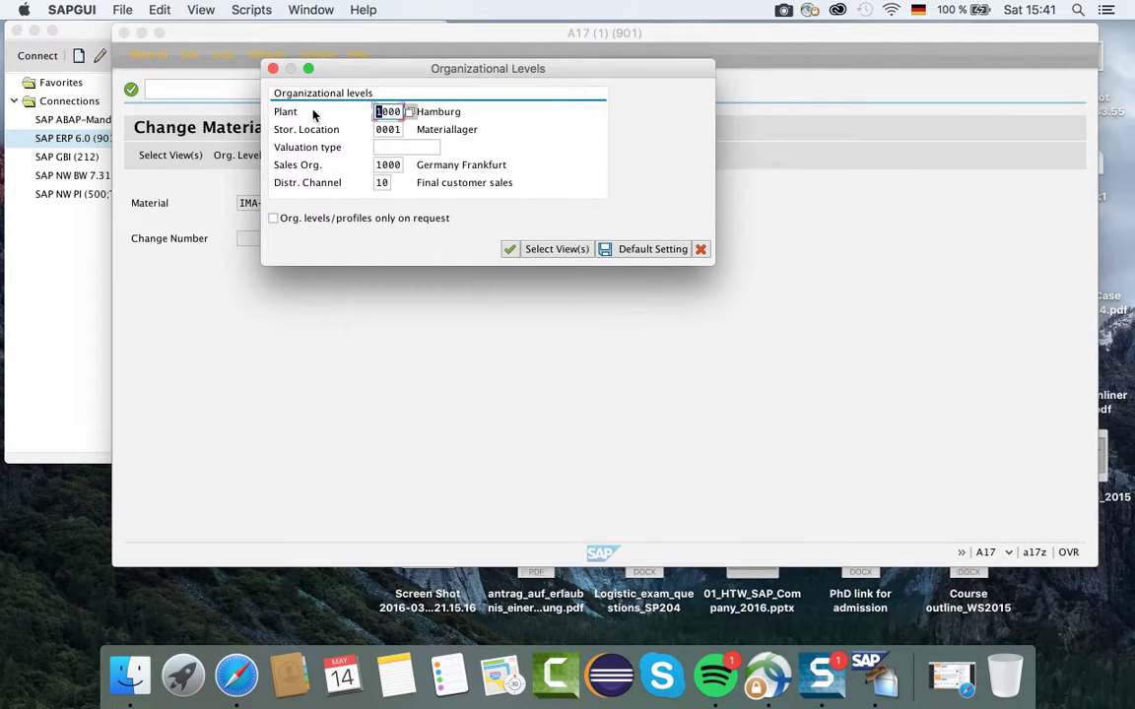
drag(352, 71, 416, 95)
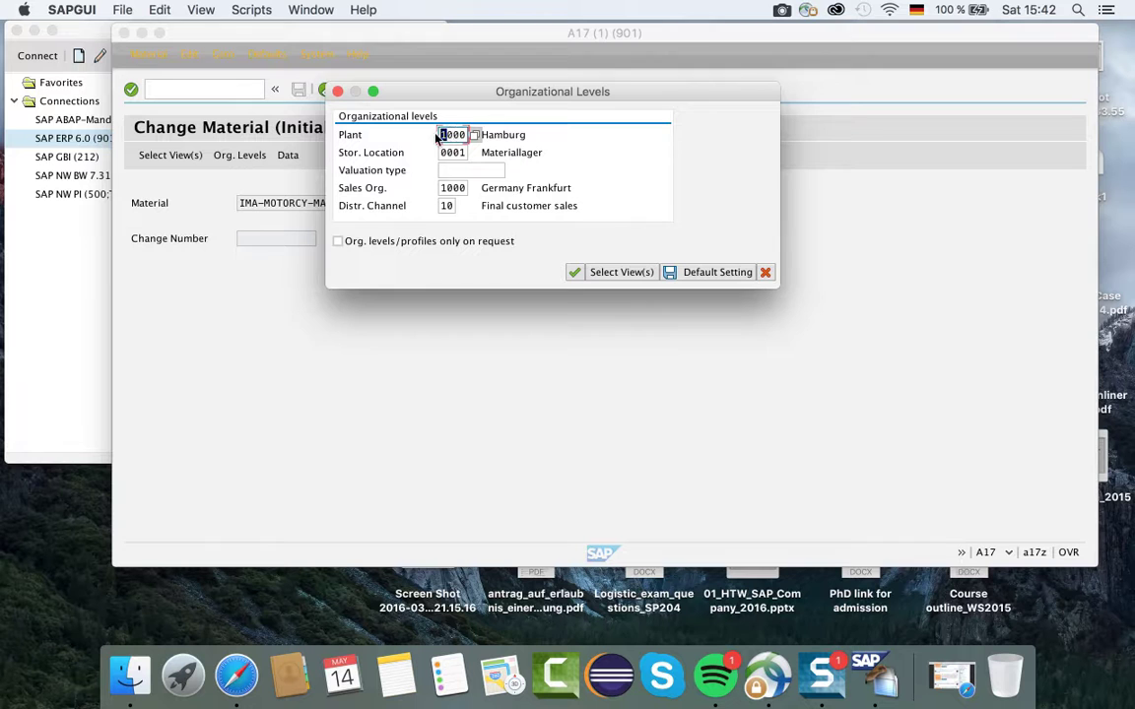
click(475, 137)
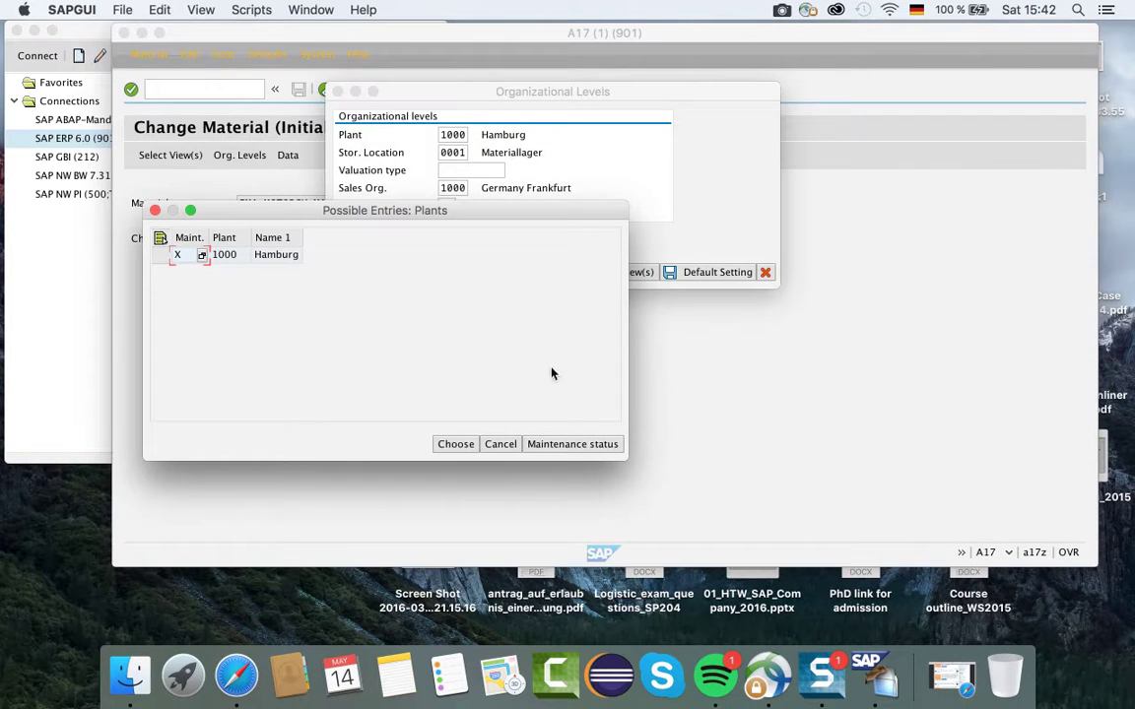
click(456, 445)
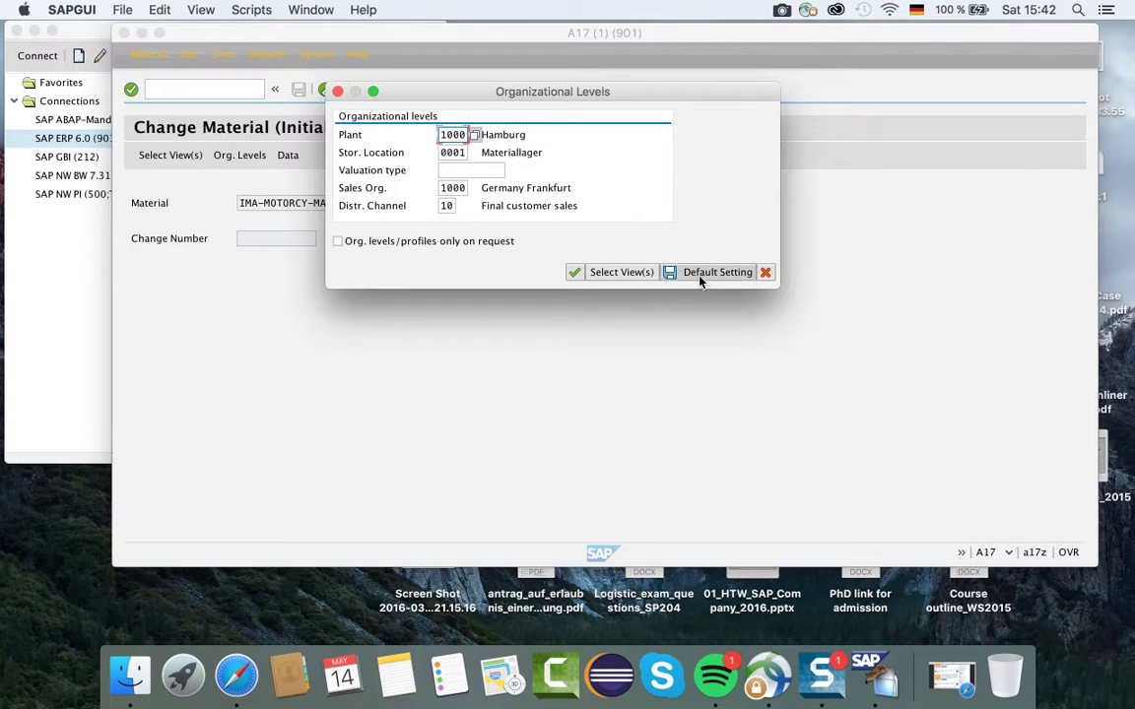
Open the material, review Basic data 1 (unit PC, group 00104, division 00), then go to Basic data 2
click(576, 273)
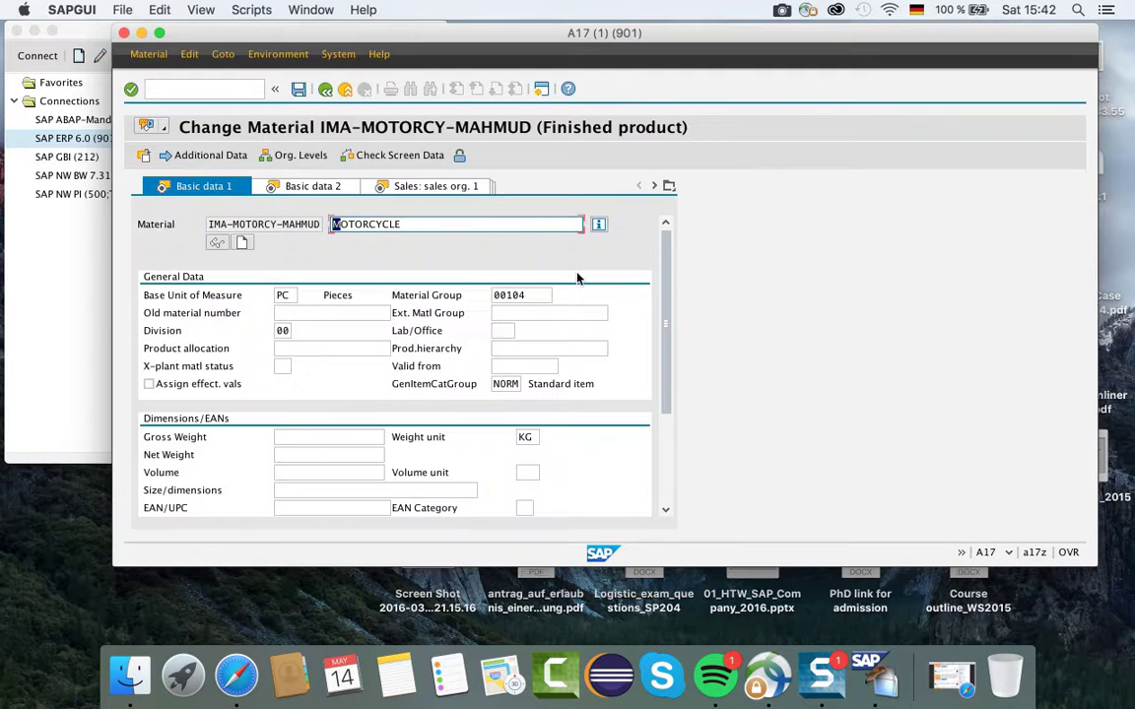
scroll(465, 234, down, 5)
scroll(464, 232, up, 5)
click(282, 296)
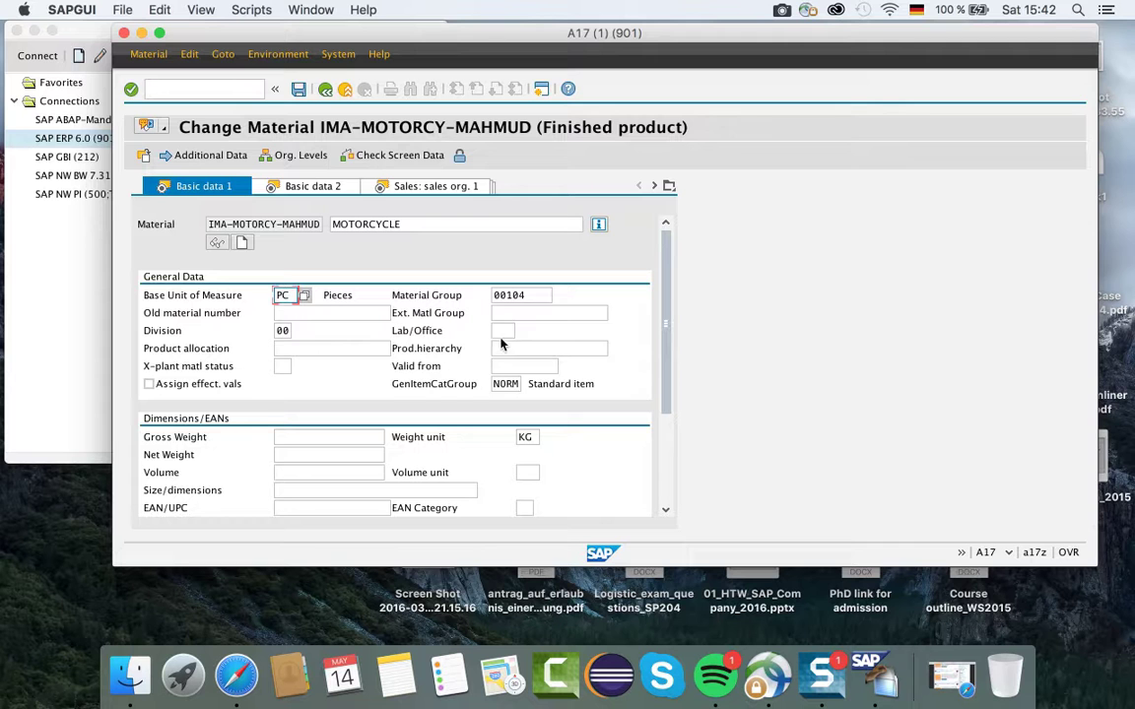
click(532, 297)
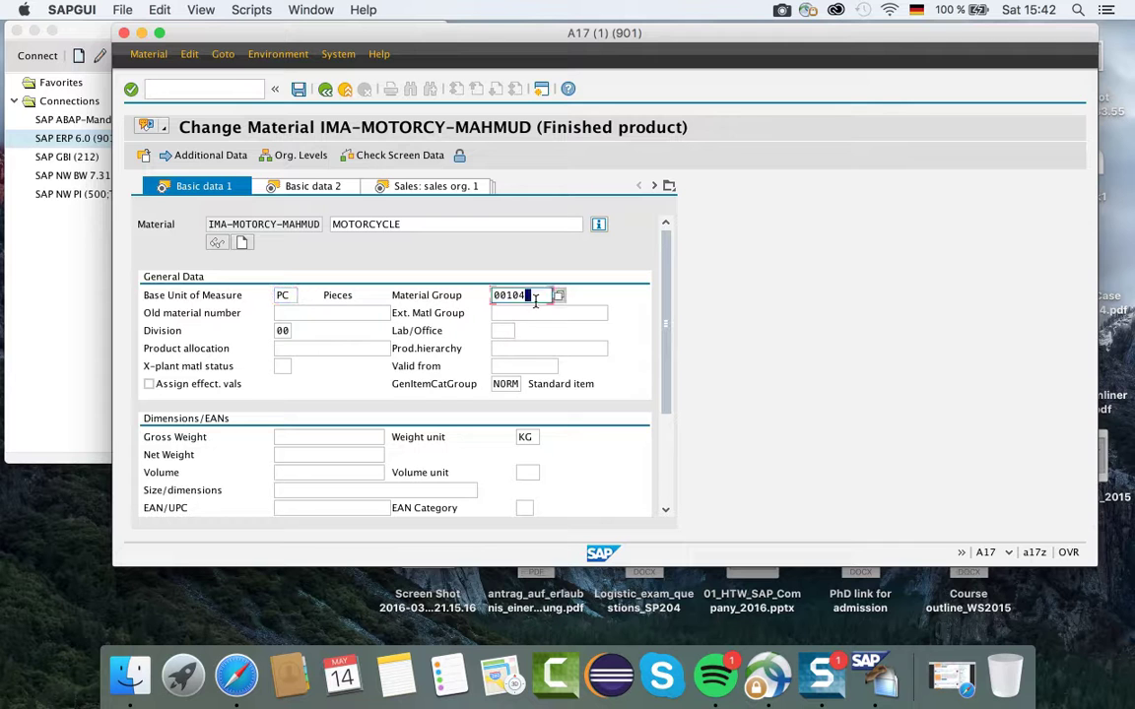
click(287, 331)
scroll(328, 346, down, 2)
scroll(325, 340, down, 5)
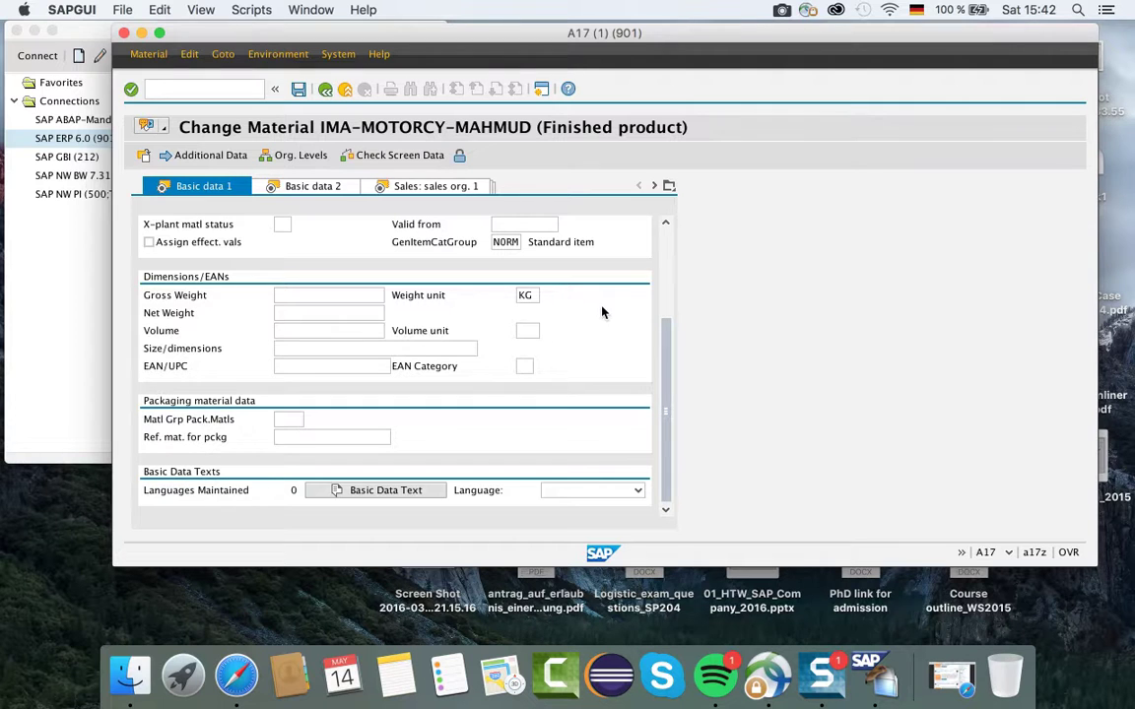
scroll(595, 306, up, 7)
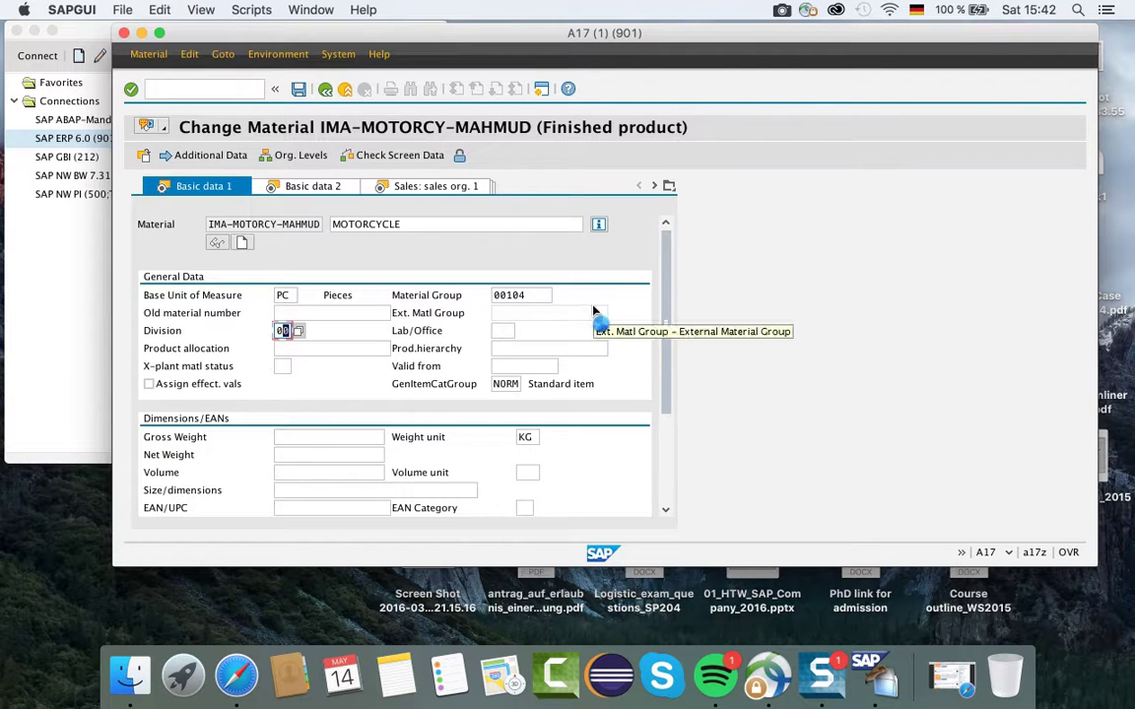
key(ctrl+Page_Down)
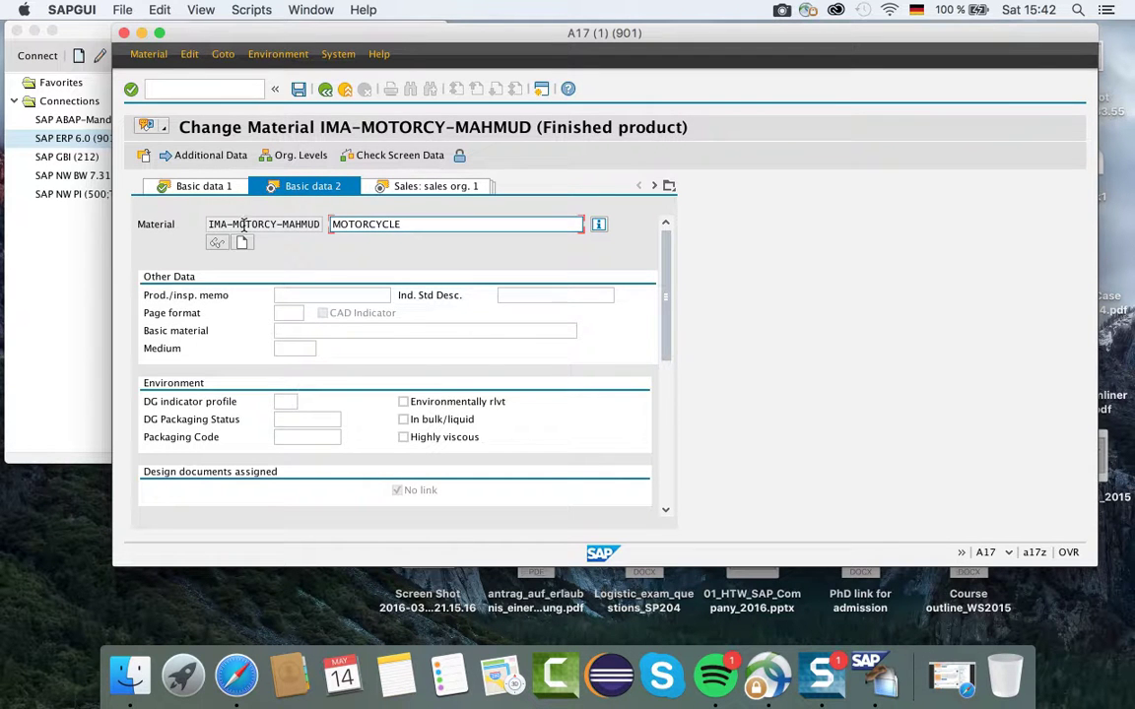
click(417, 225)
drag(171, 36, 173, 36)
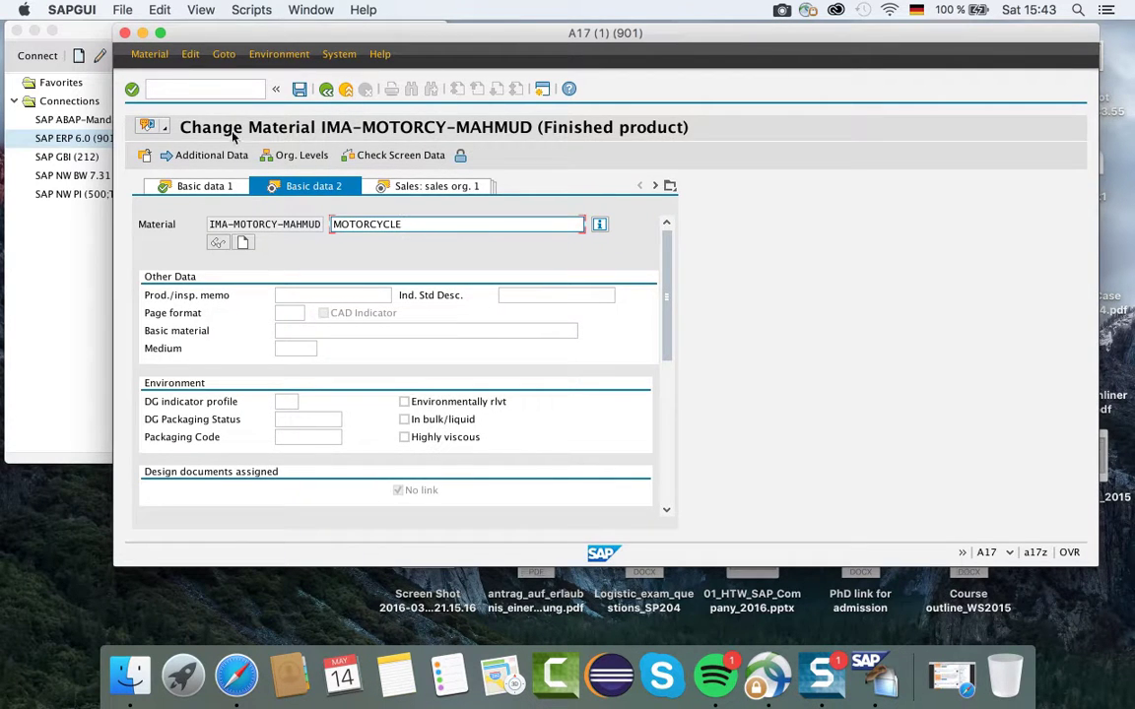
click(467, 228)
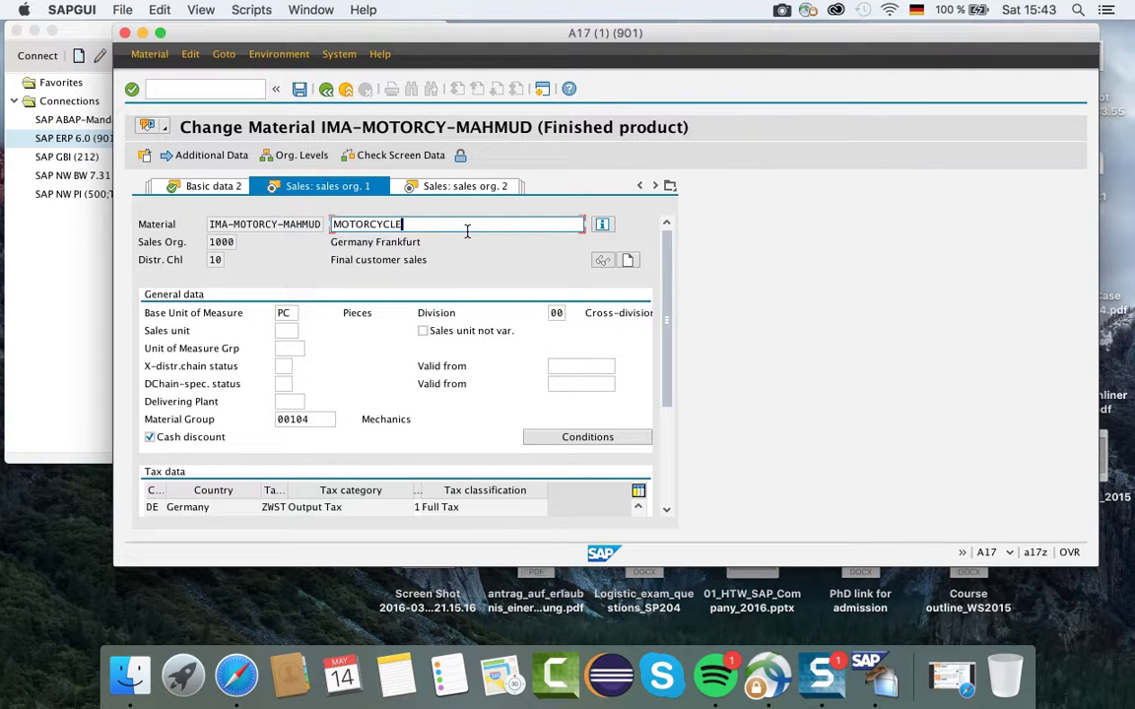
Review Sales: sales org. 1 fields: base unit PC, division 00, material group 00104, tax data
click(284, 314)
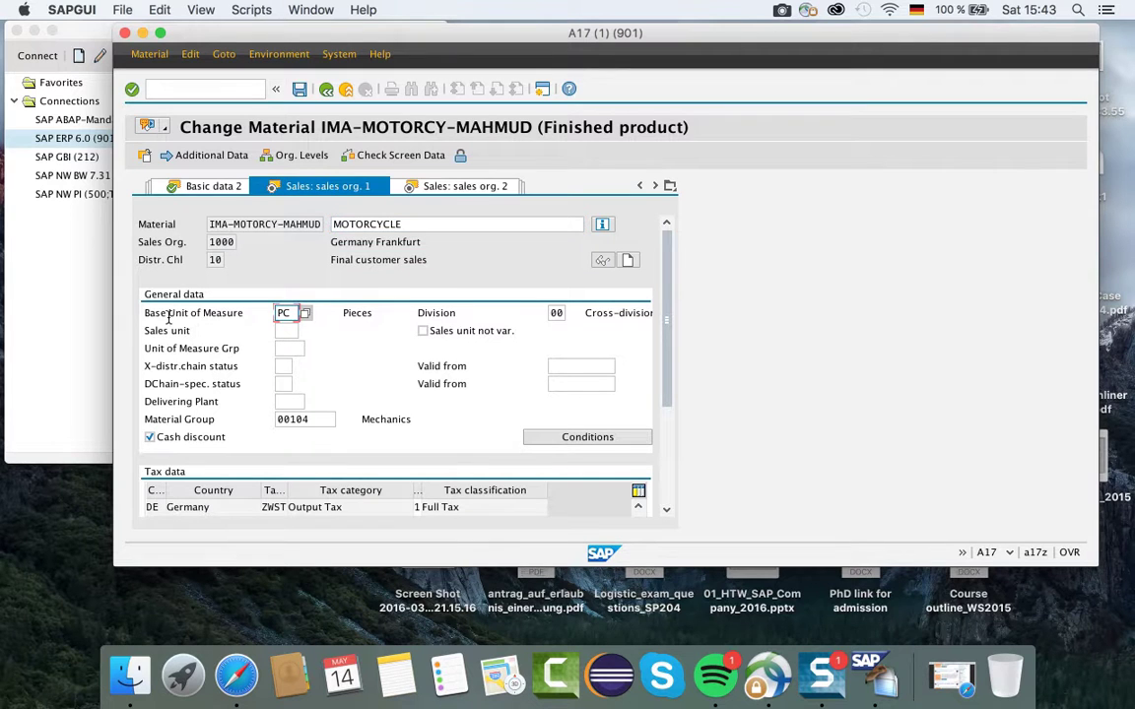
click(557, 314)
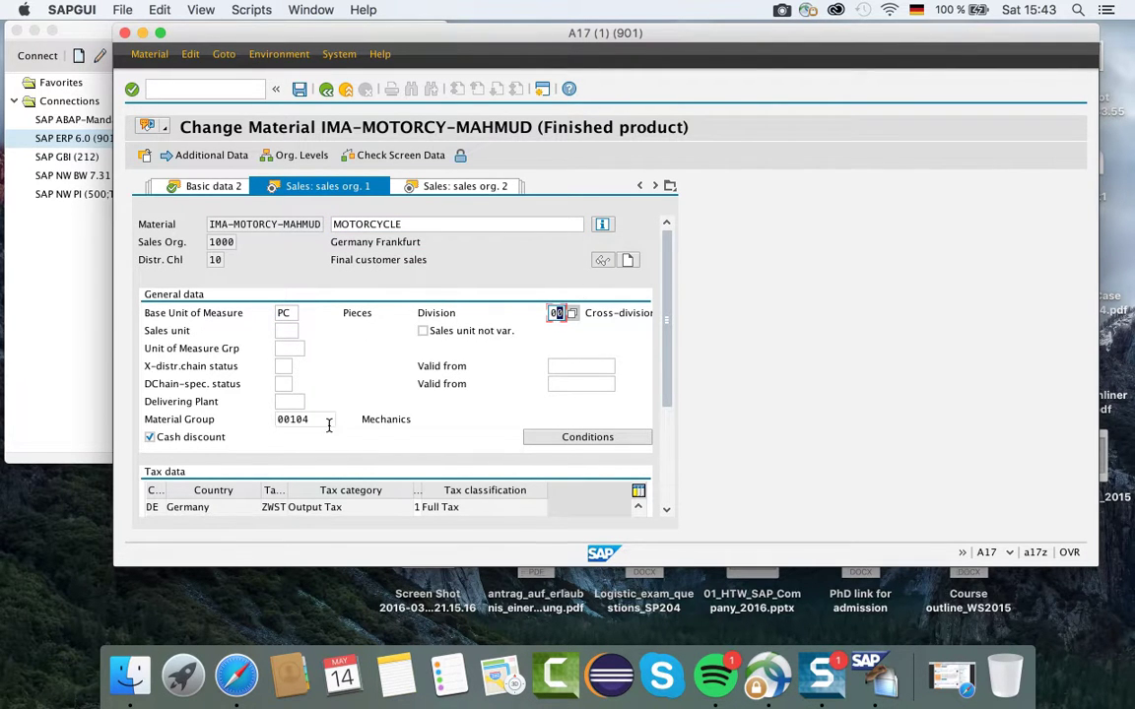
scroll(334, 350, down, 2)
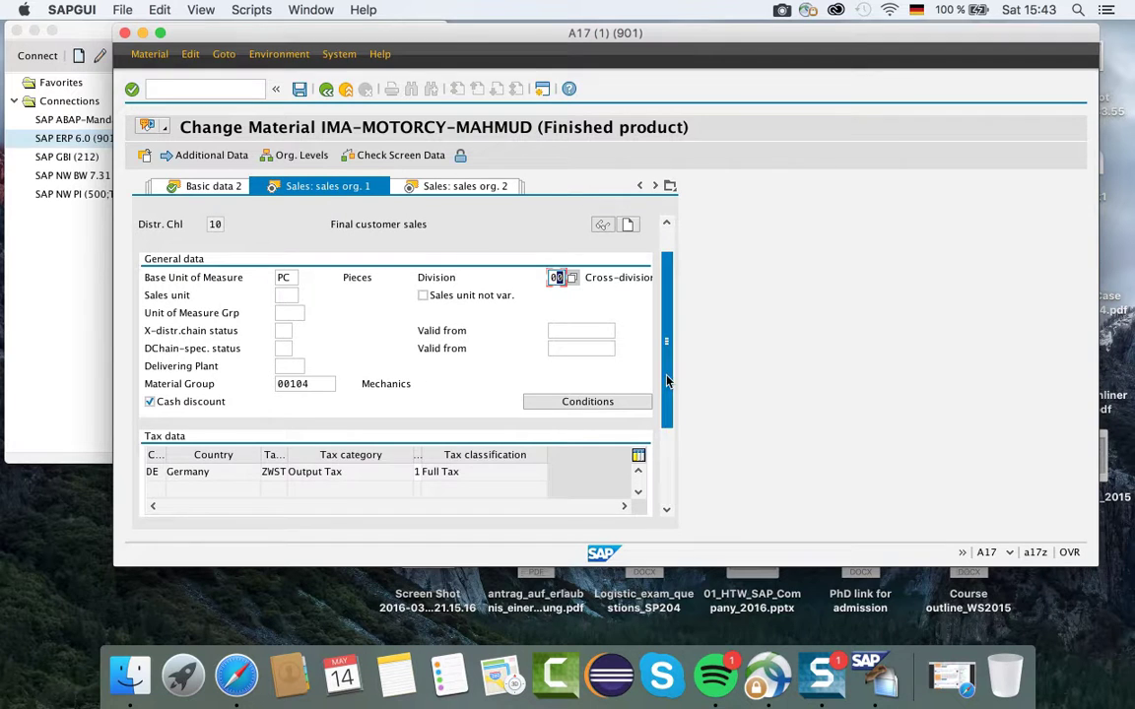
scroll(655, 389, down, 1)
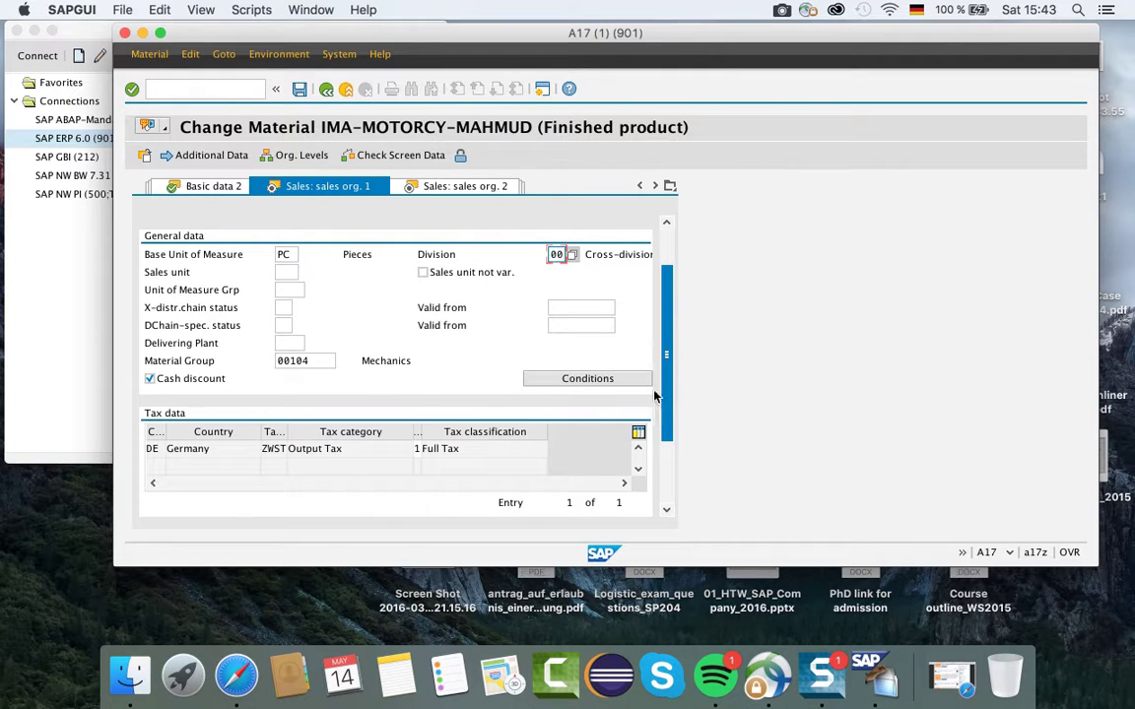
click(331, 362)
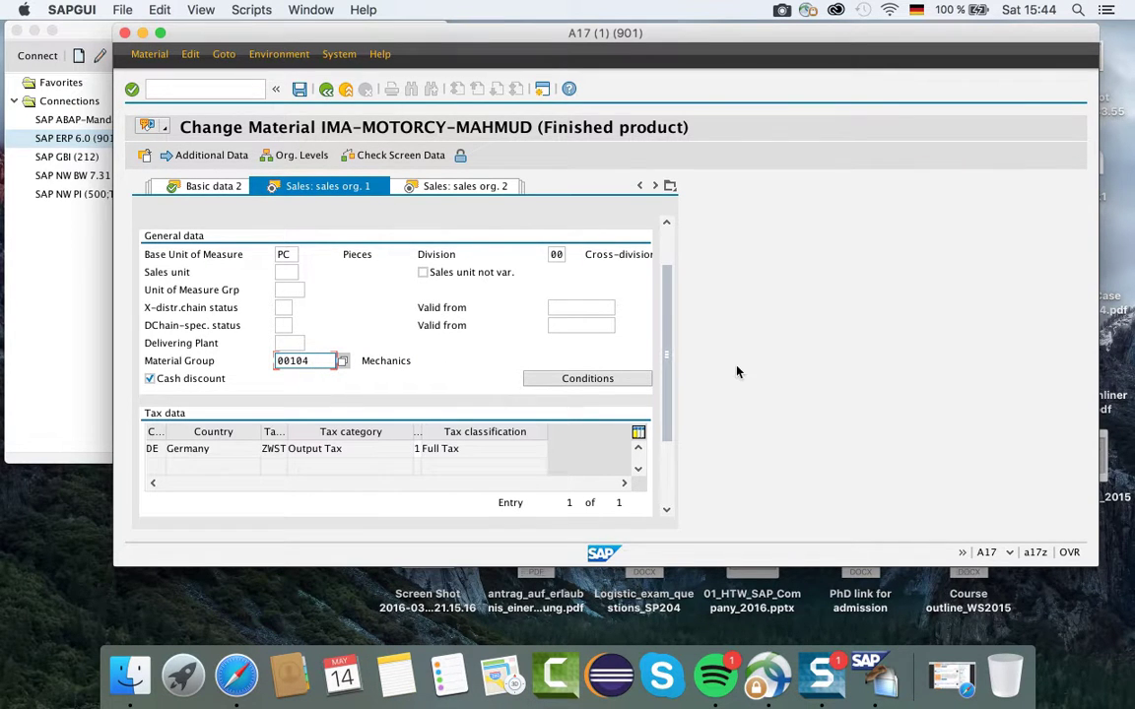
drag(666, 367, 666, 325)
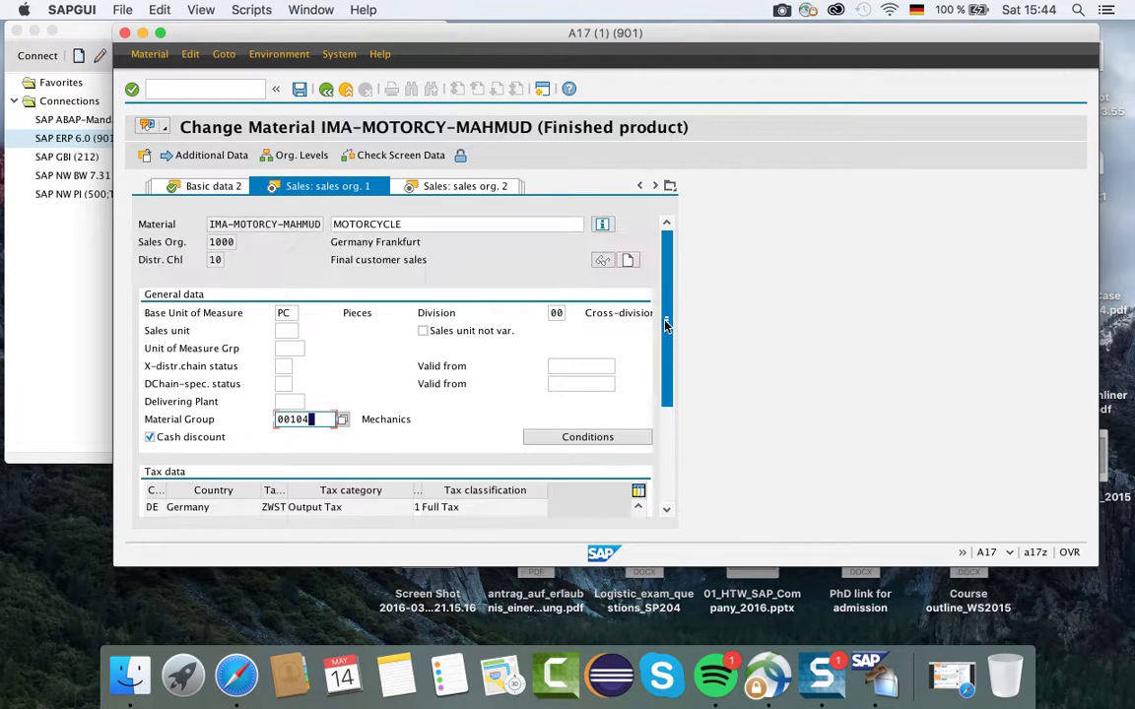
Advance to the Sales: sales org. 2 view with item category group NORM
key(Return)
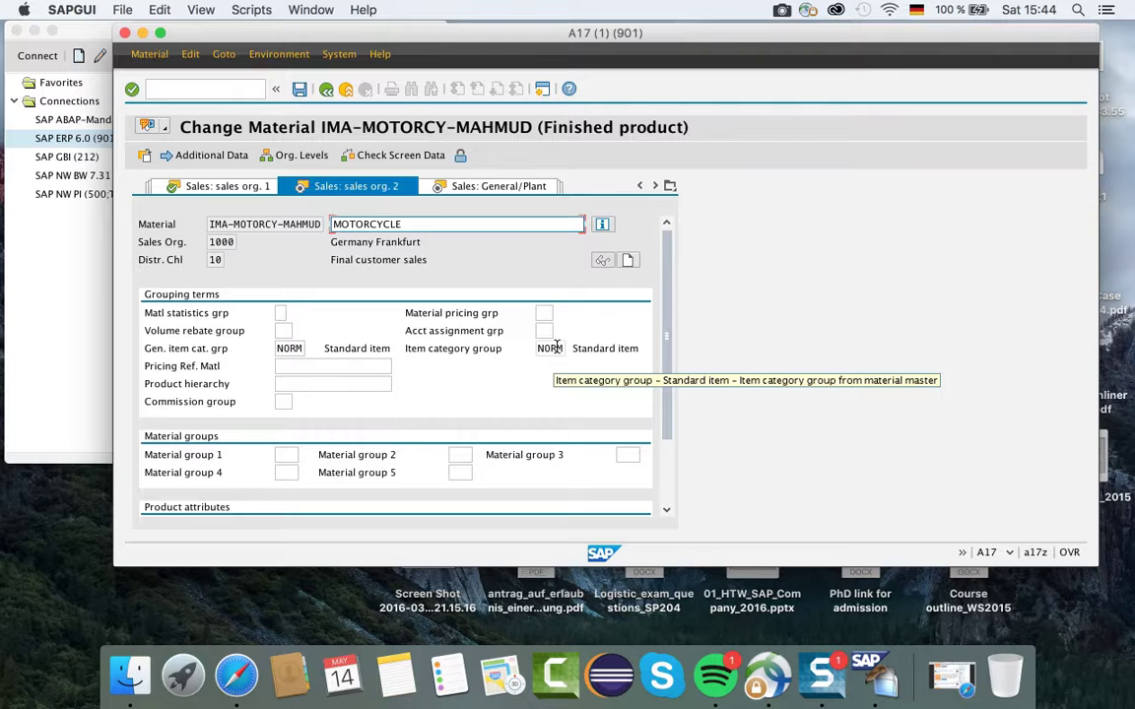
Review the Sales: General/Plant view (base unit PC), then advance to MRP 1
key(Return)
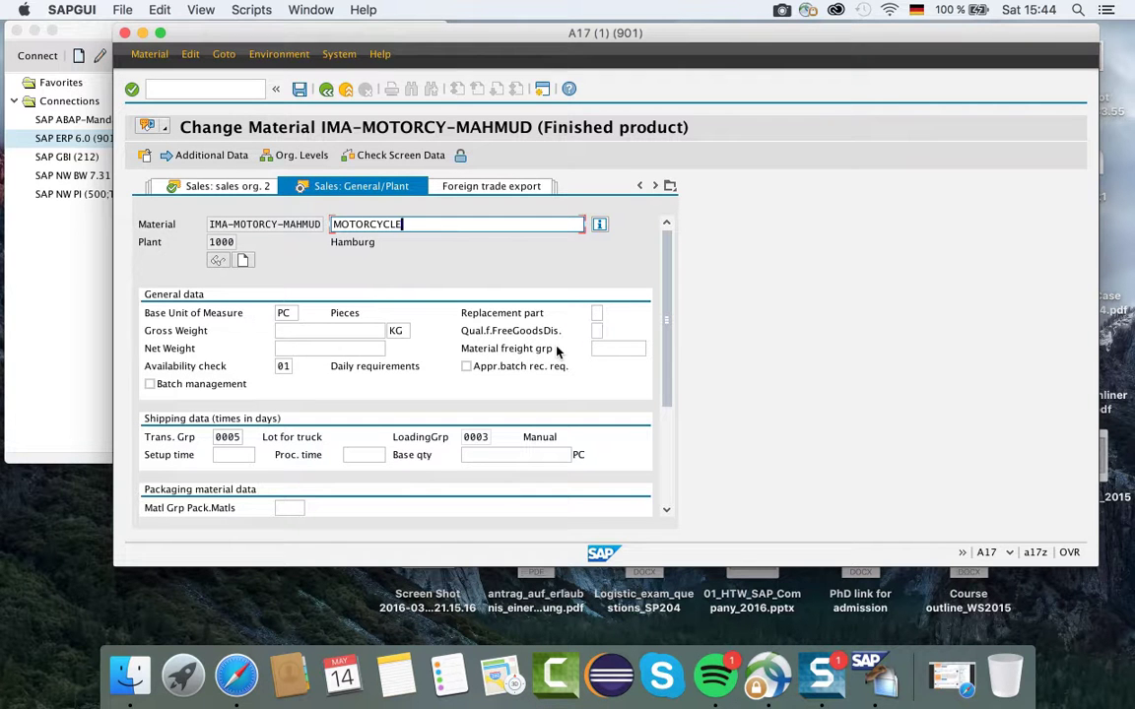
click(284, 312)
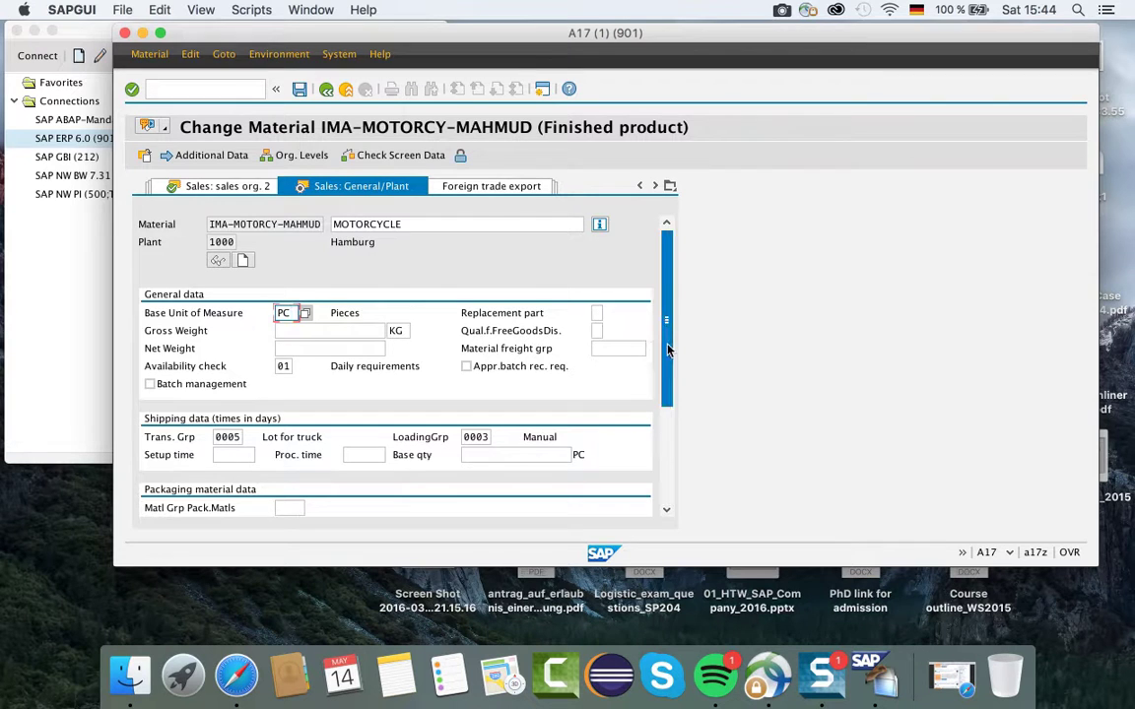
drag(667, 350, 676, 419)
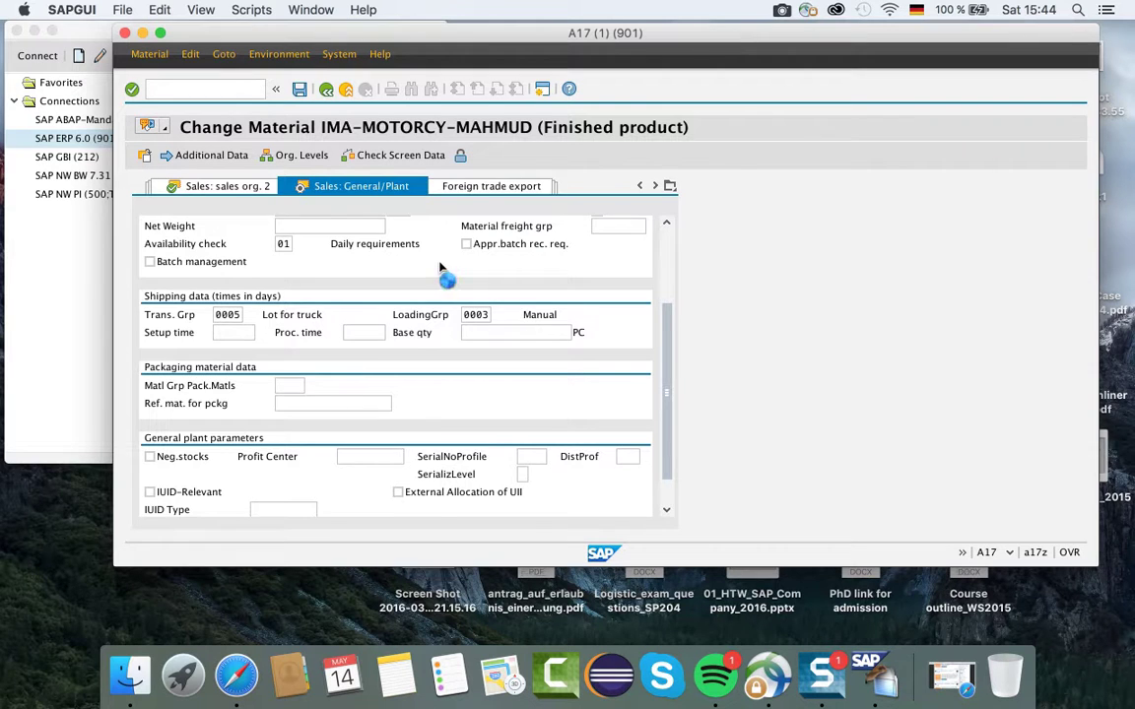
key(Return)
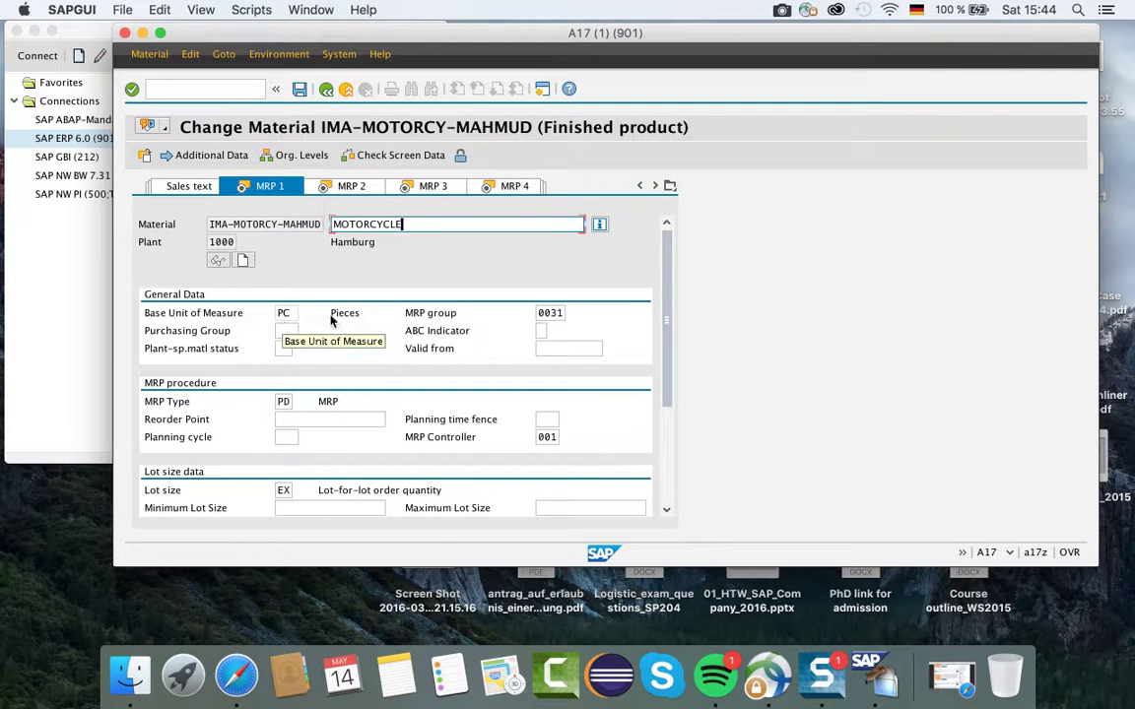
Review MRP type PD on the MRP 1 view and scroll through its fields
click(284, 401)
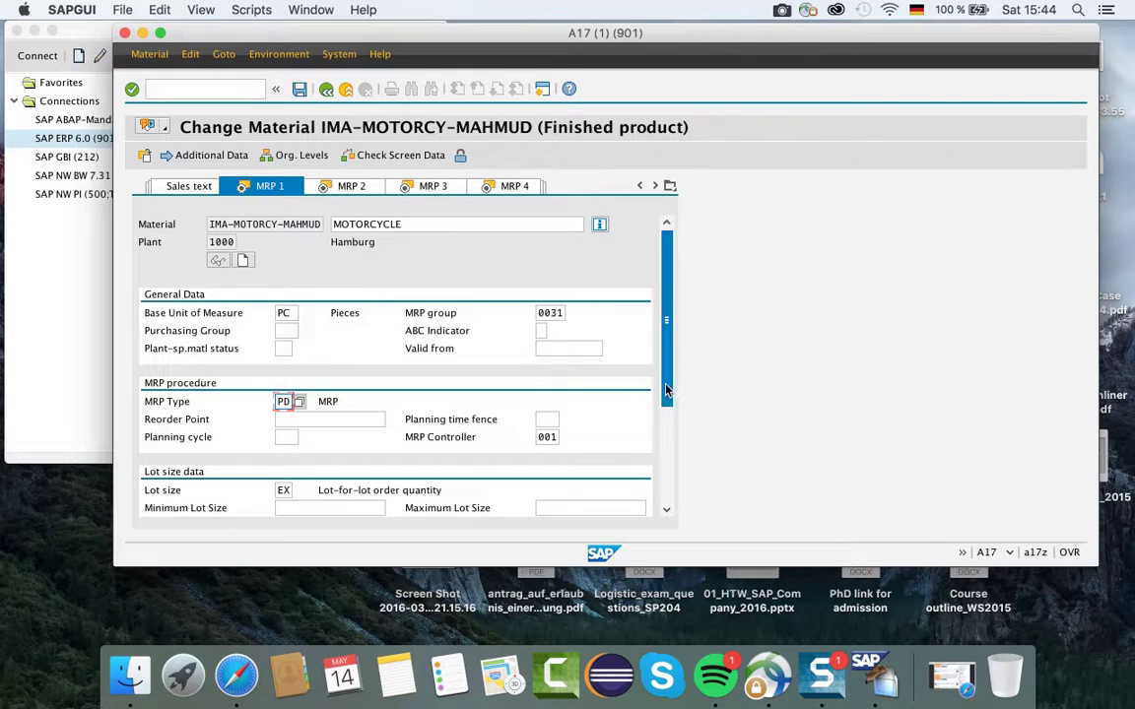
scroll(417, 450, down, 2)
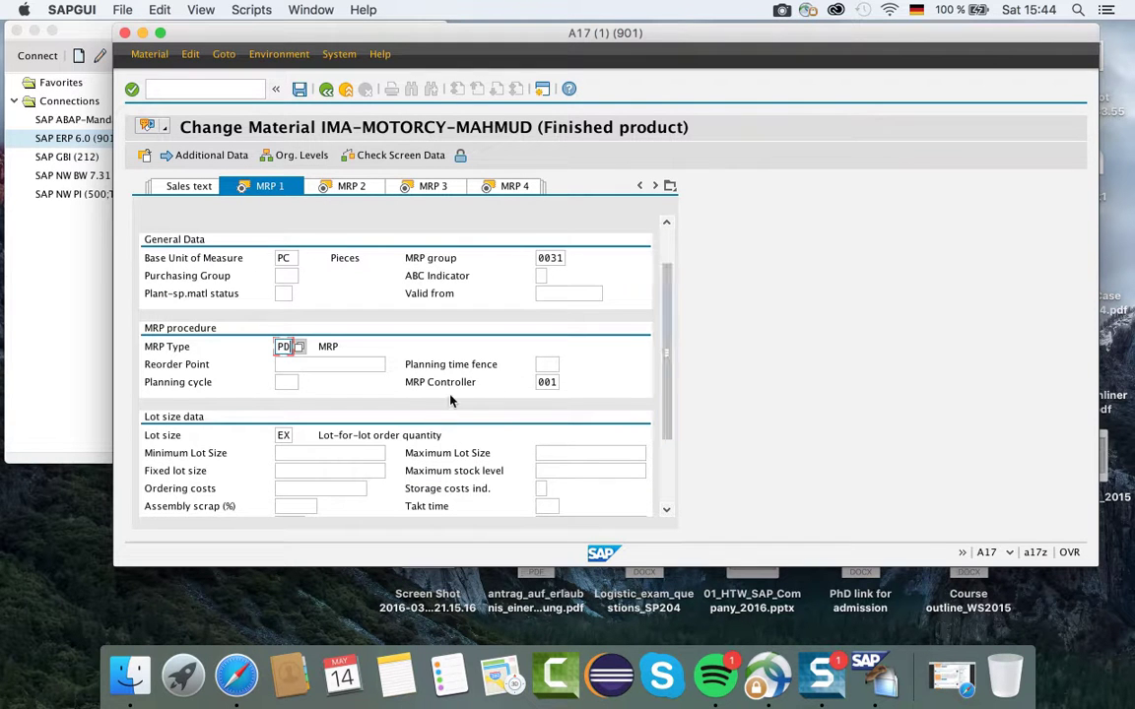
drag(667, 403, 669, 436)
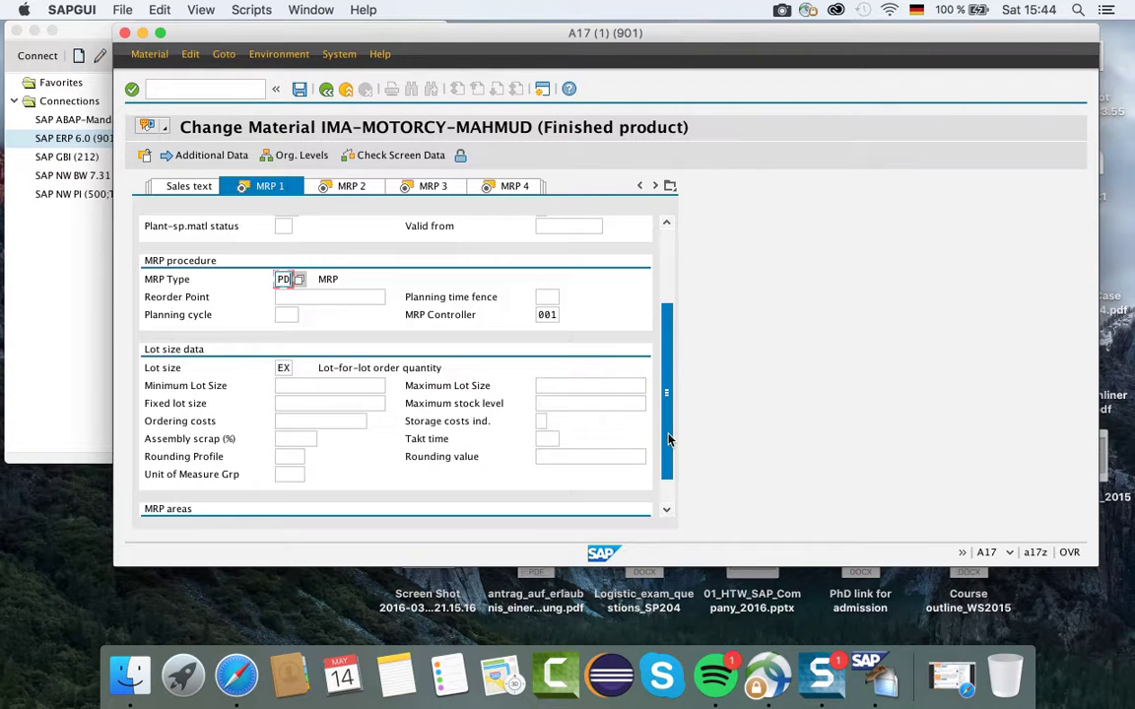
Reposition and maximize the SAP window so the MRP 1 view fills the screen
drag(651, 32, 672, 75)
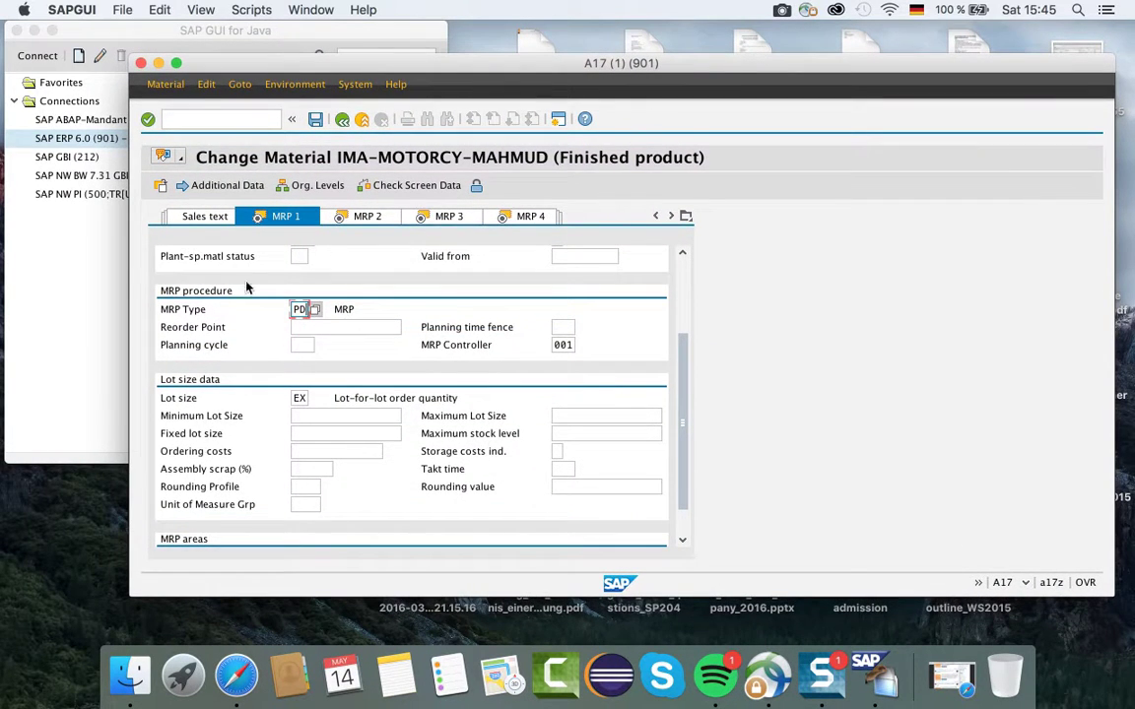
click(176, 63)
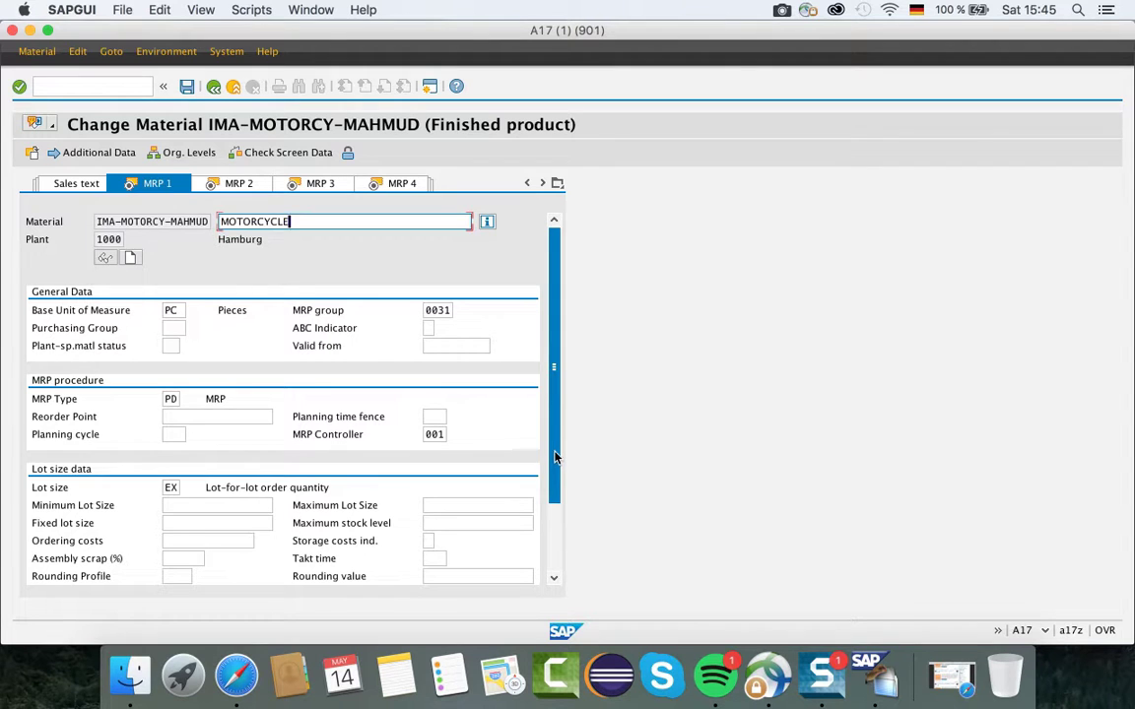
drag(554, 459, 554, 547)
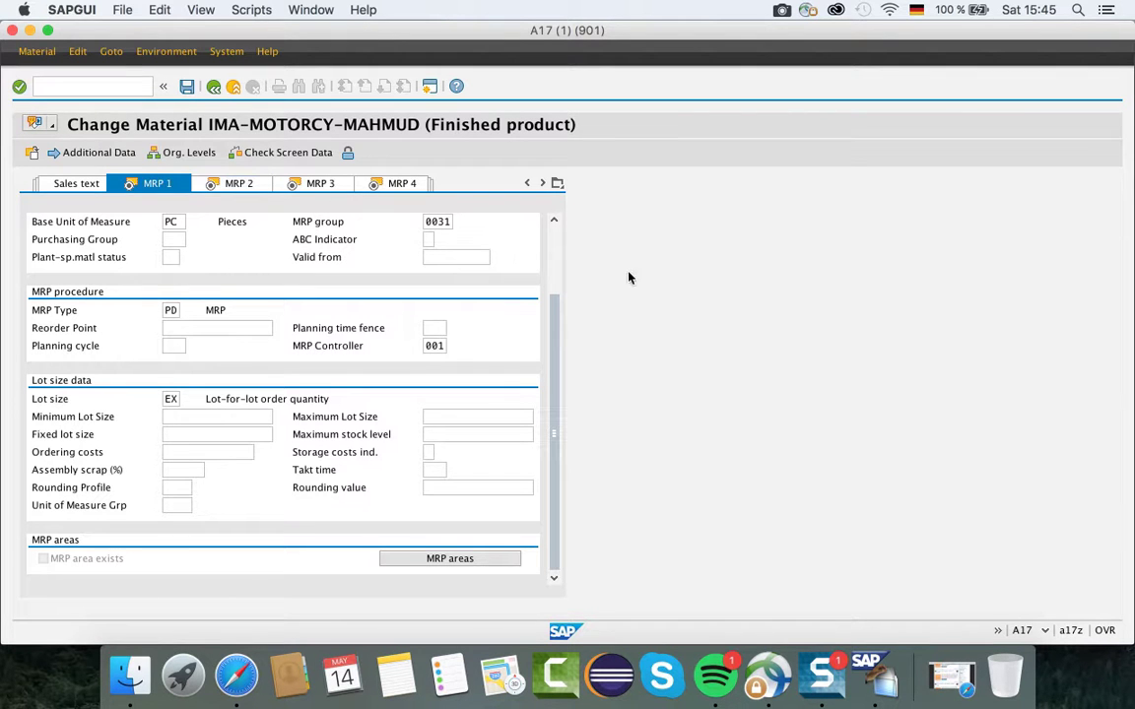
click(19, 86)
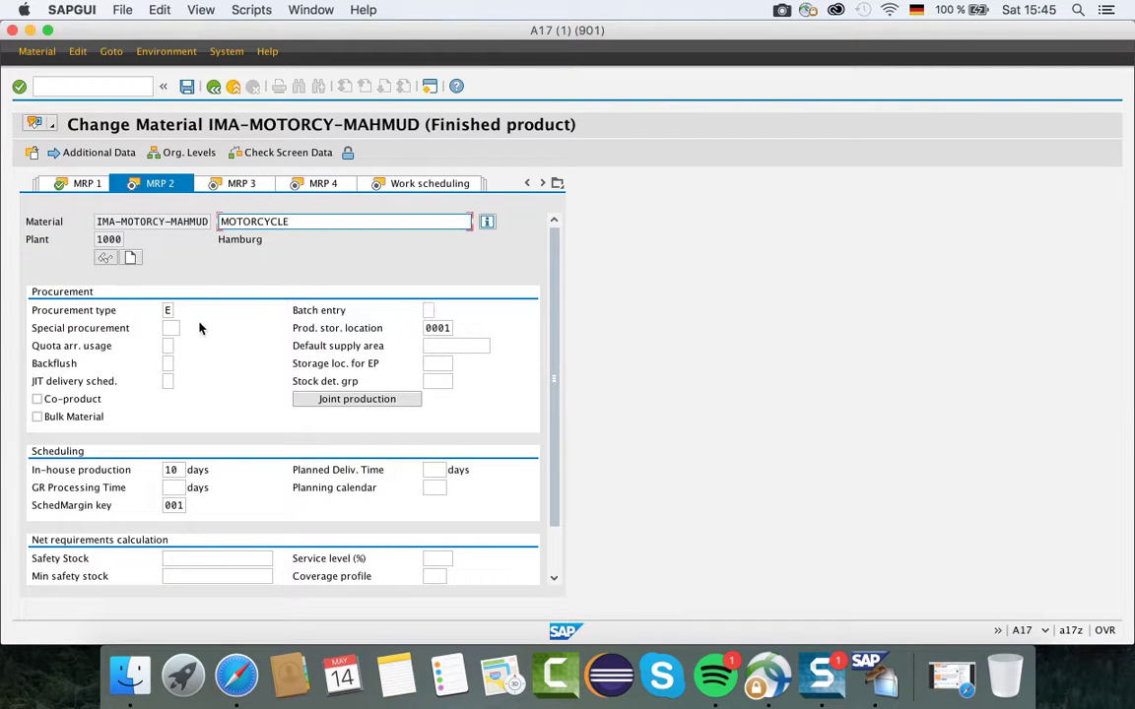
click(172, 312)
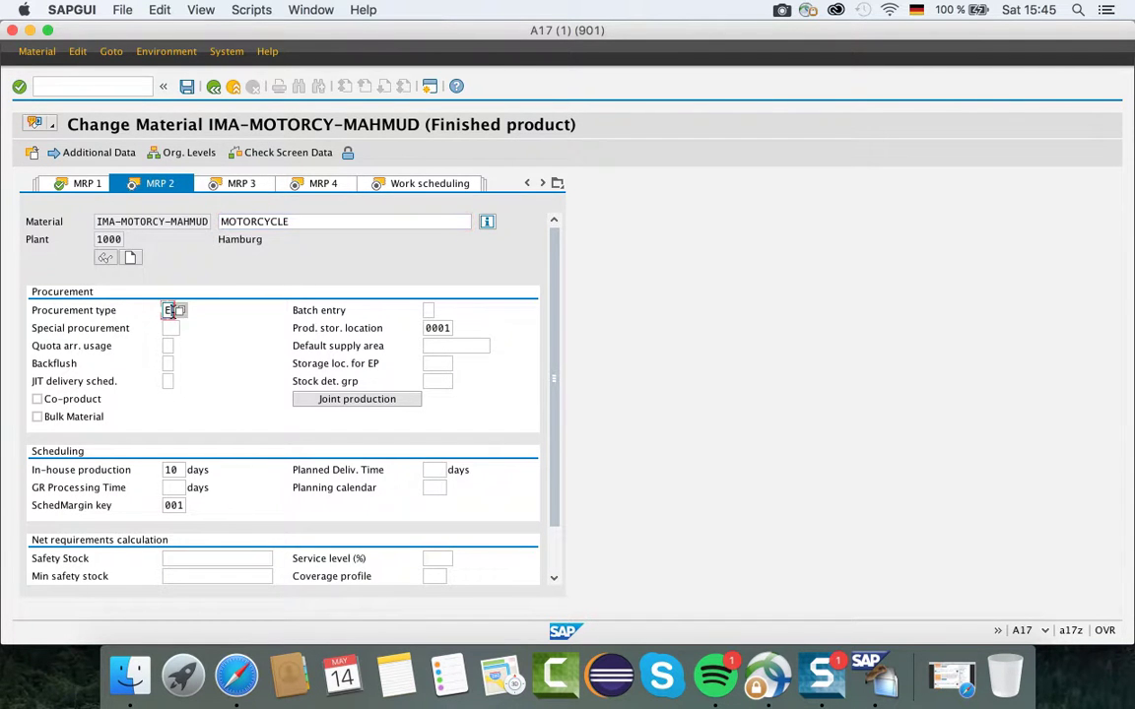
click(179, 313)
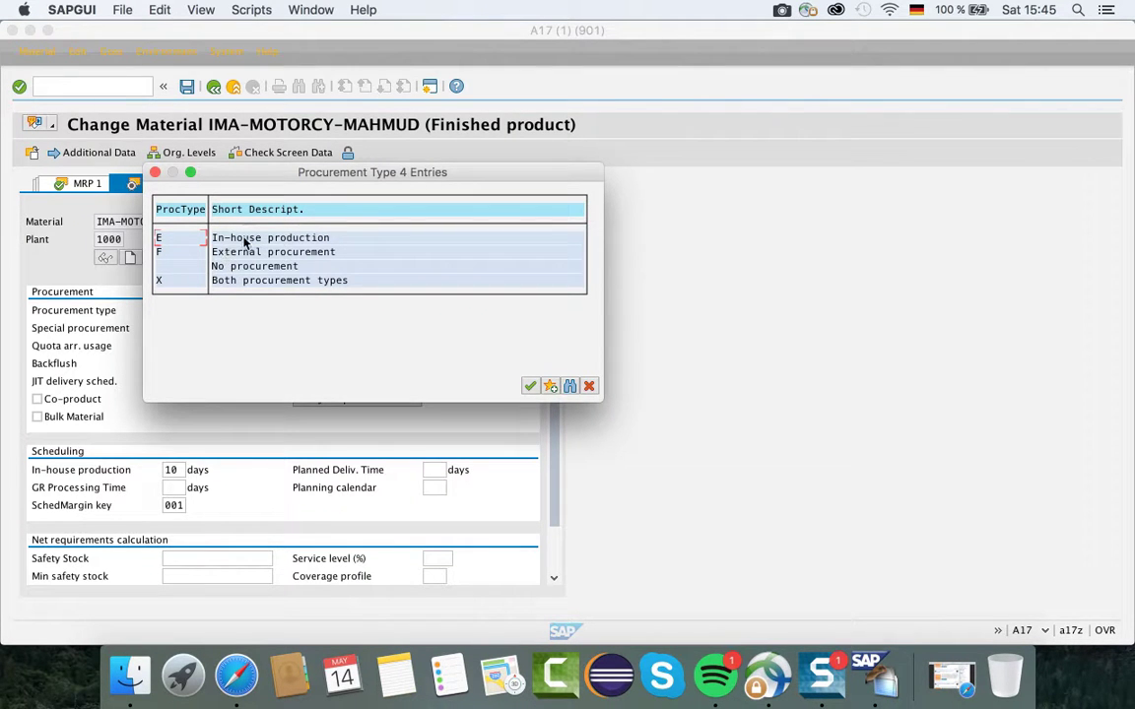
click(530, 386)
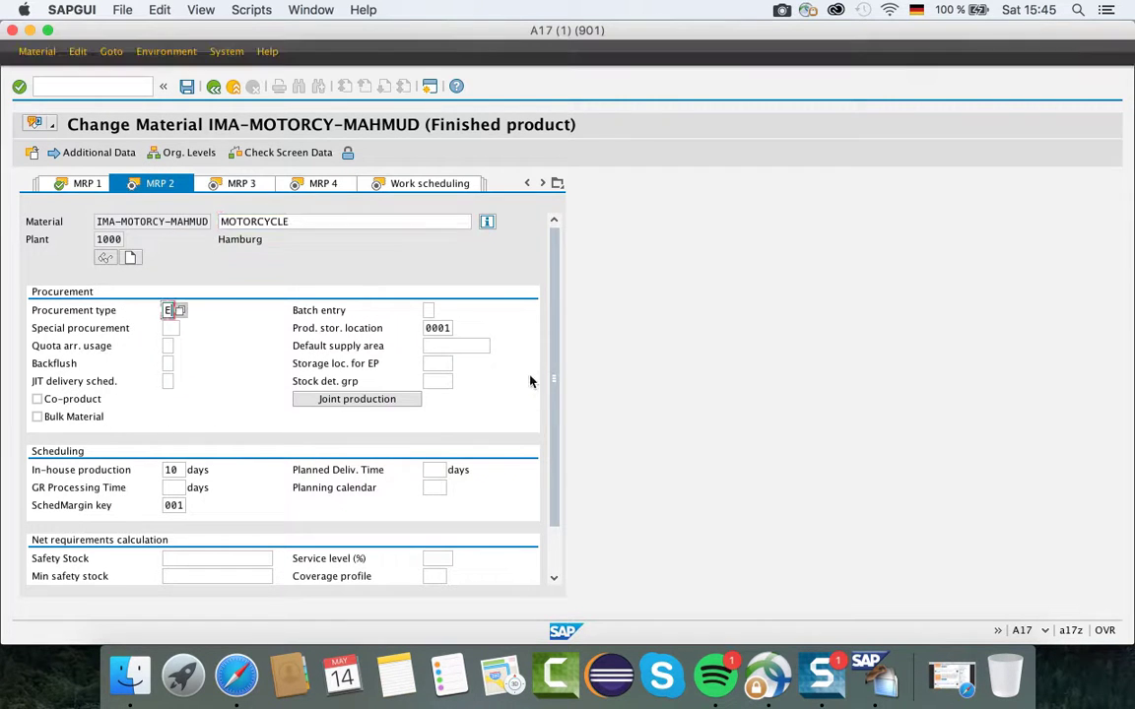
click(445, 328)
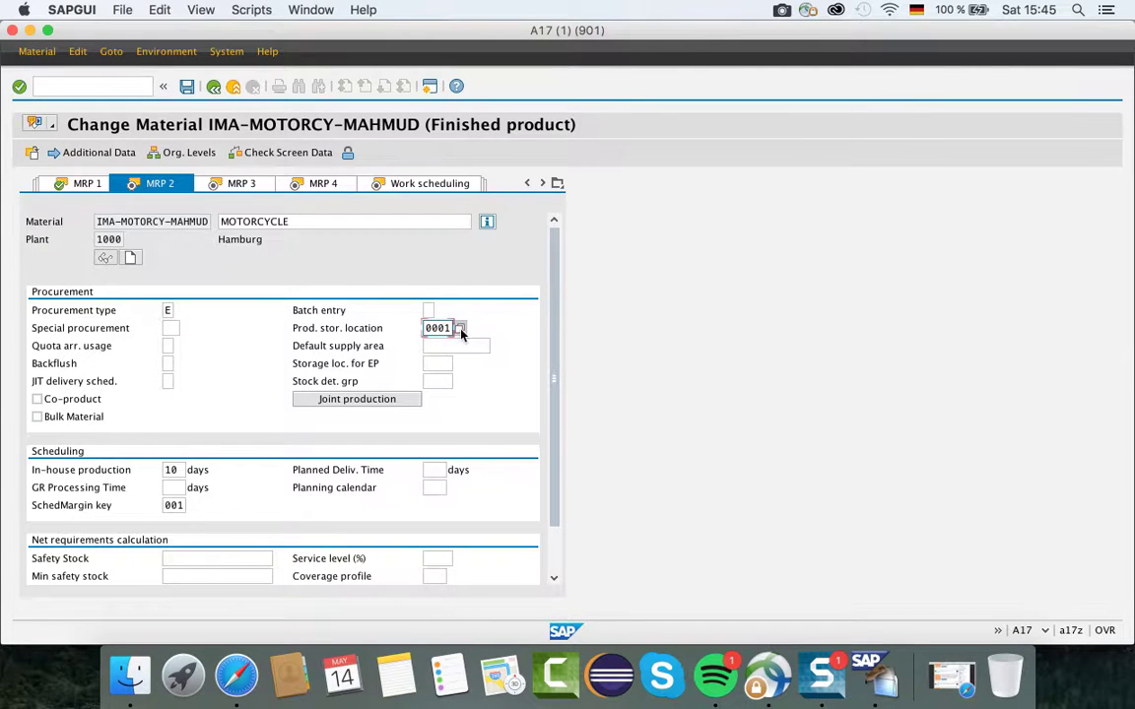
click(459, 330)
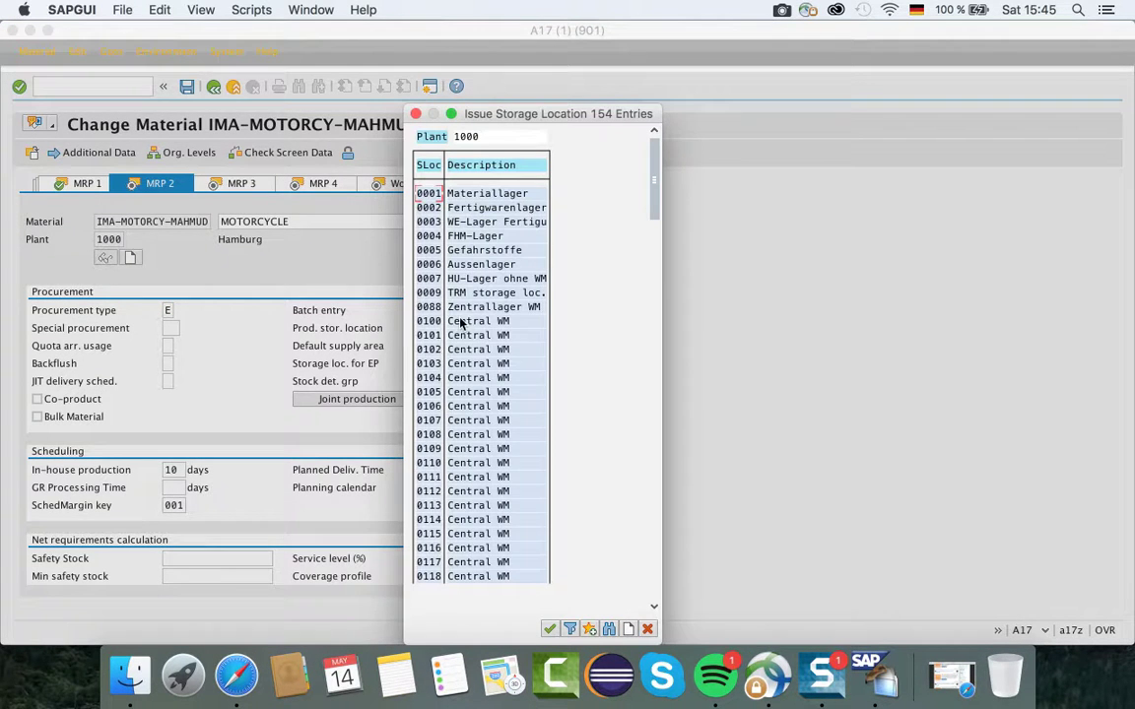
click(489, 196)
click(551, 627)
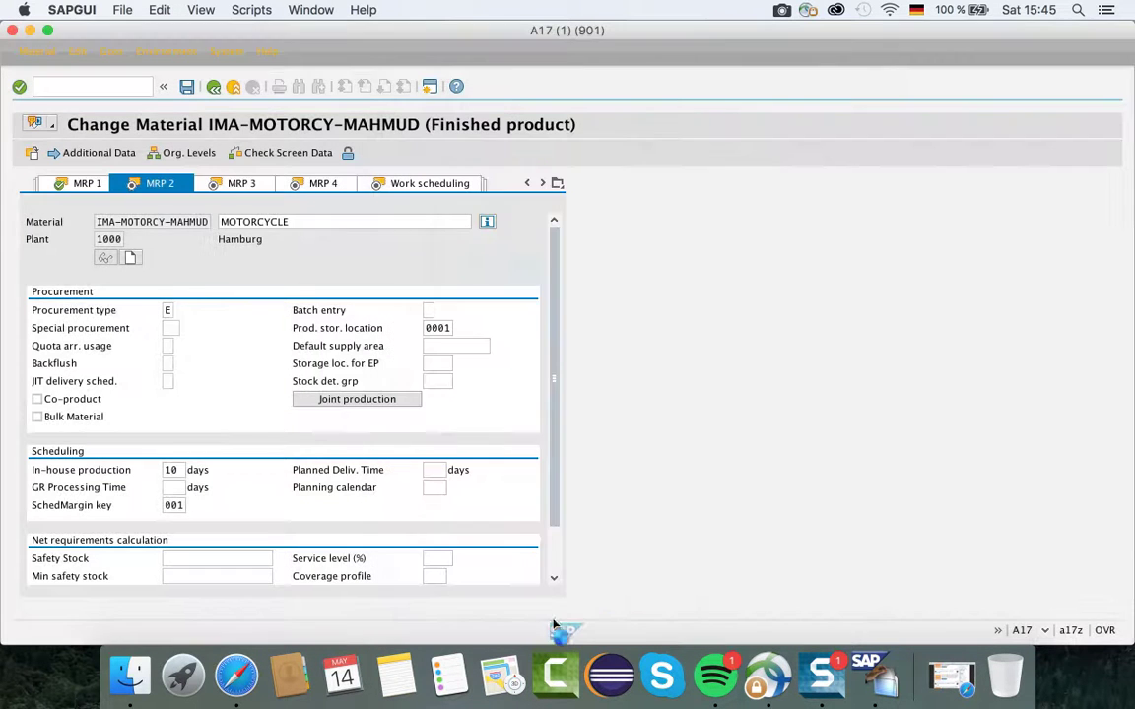
drag(554, 394, 550, 436)
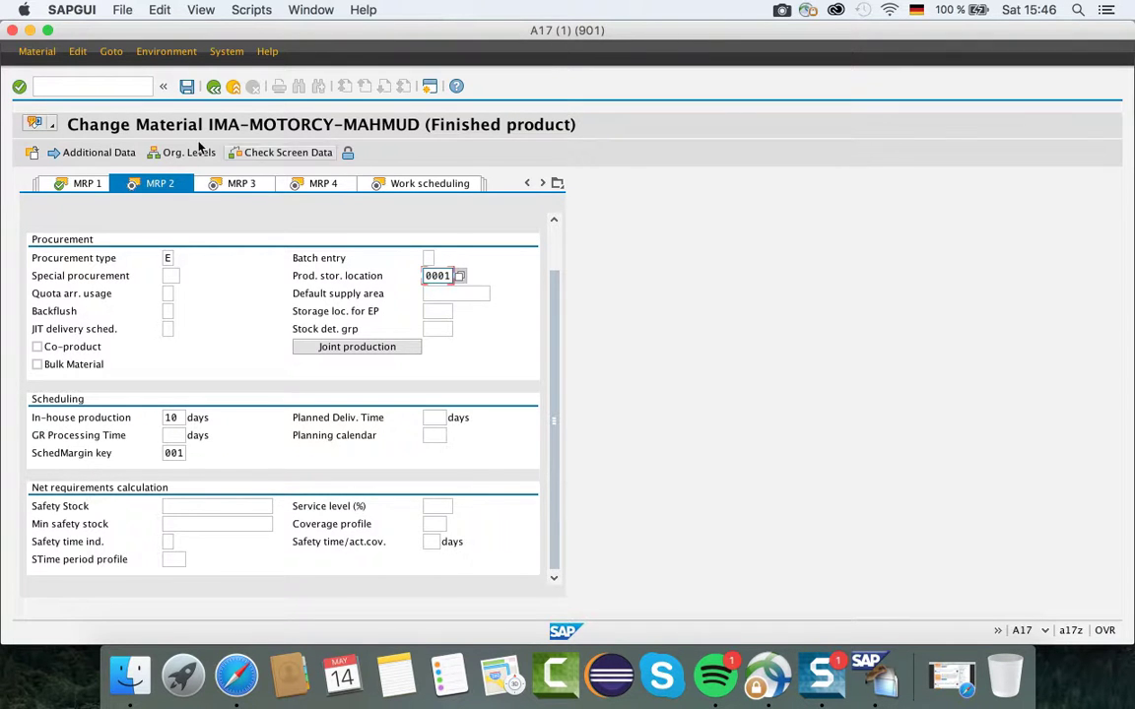
Advance to MRP 3 and check availability check 01 and total replenishment lead time 15 days
click(19, 87)
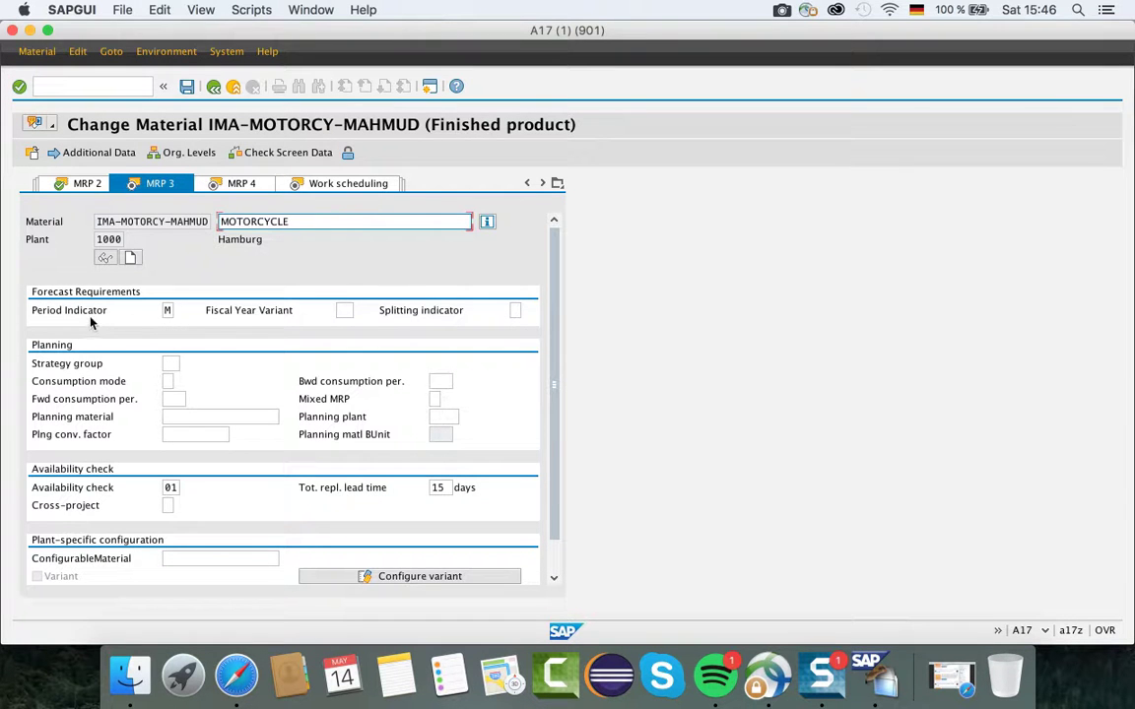
click(169, 488)
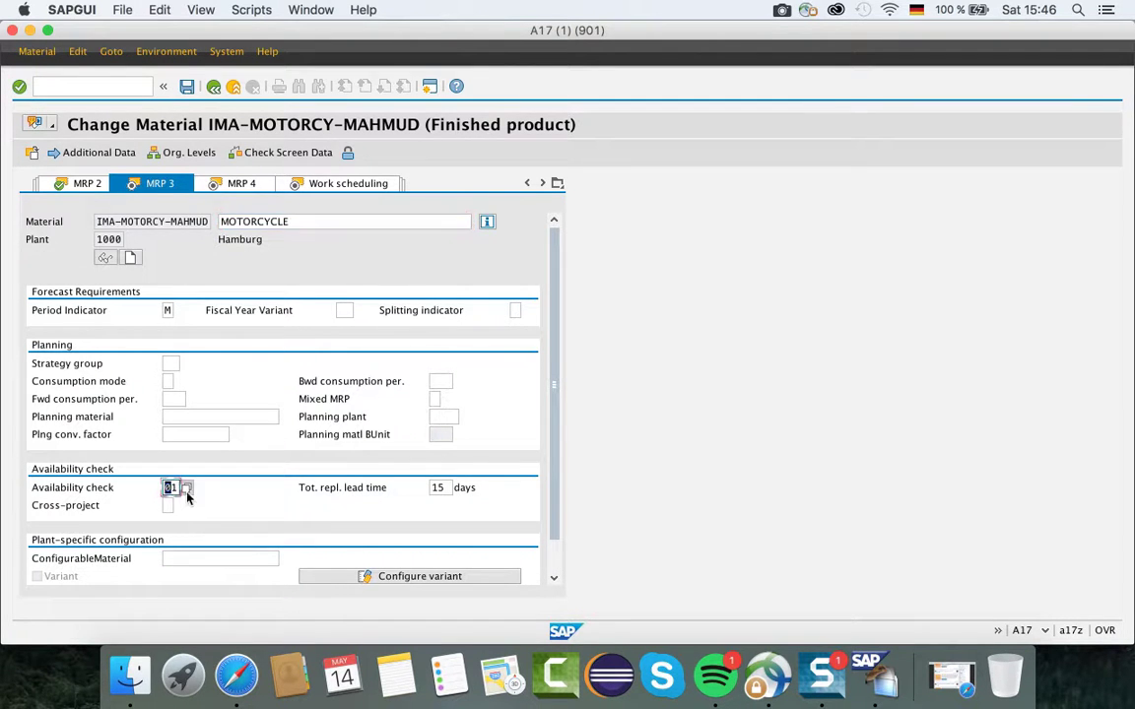
scroll(547, 473, down, 2)
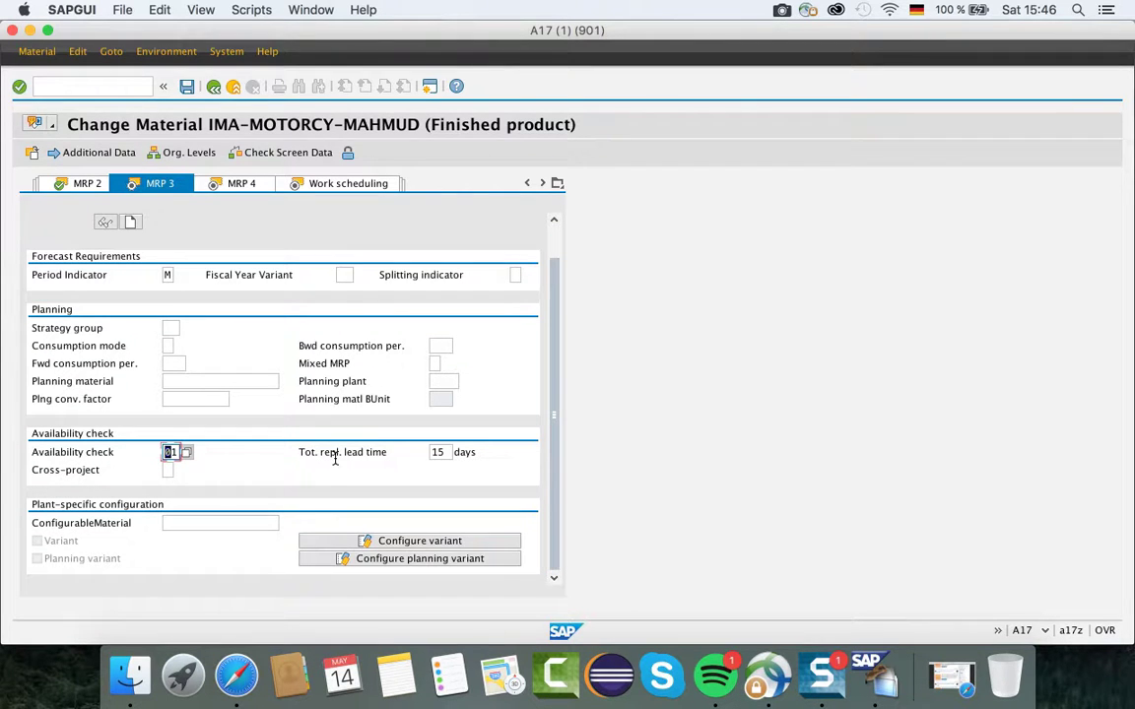
click(439, 452)
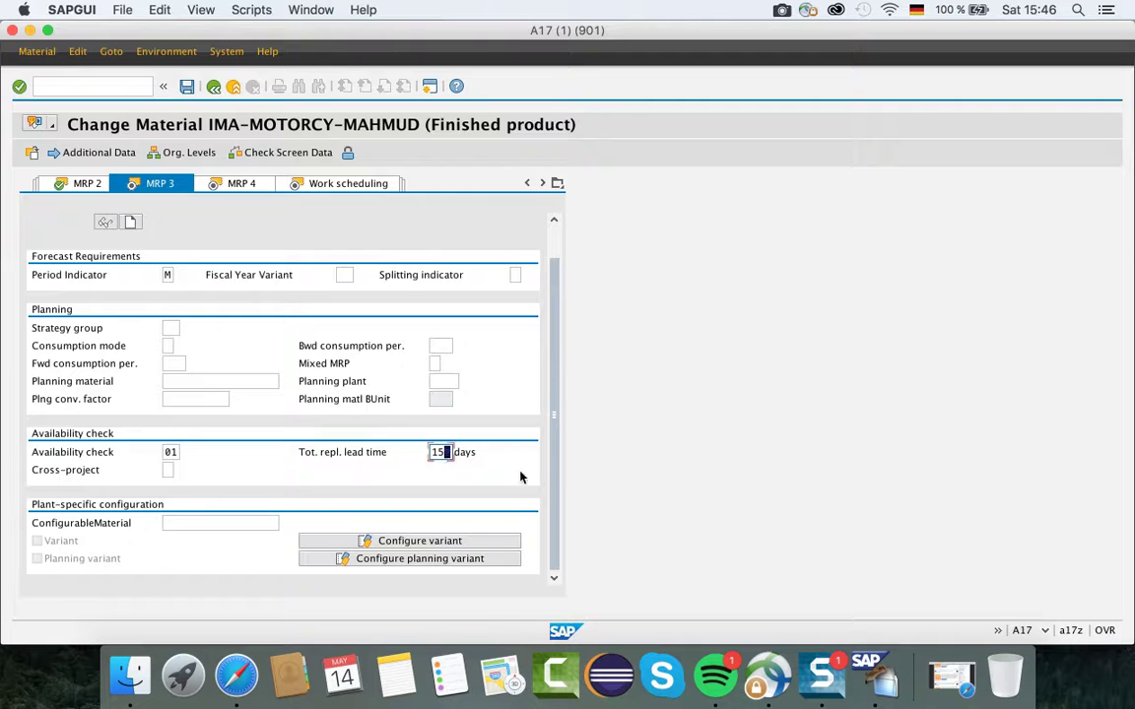
Pass MRP 4 to Work scheduling and check the in-house production time of 10 days
click(20, 86)
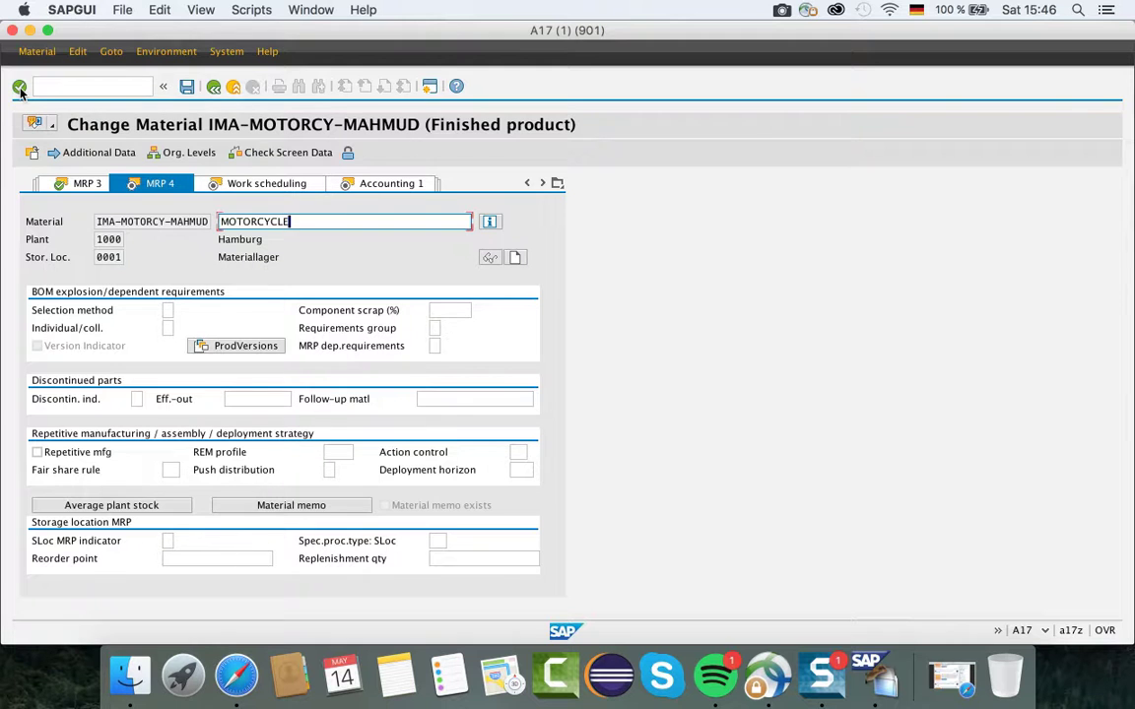
click(20, 87)
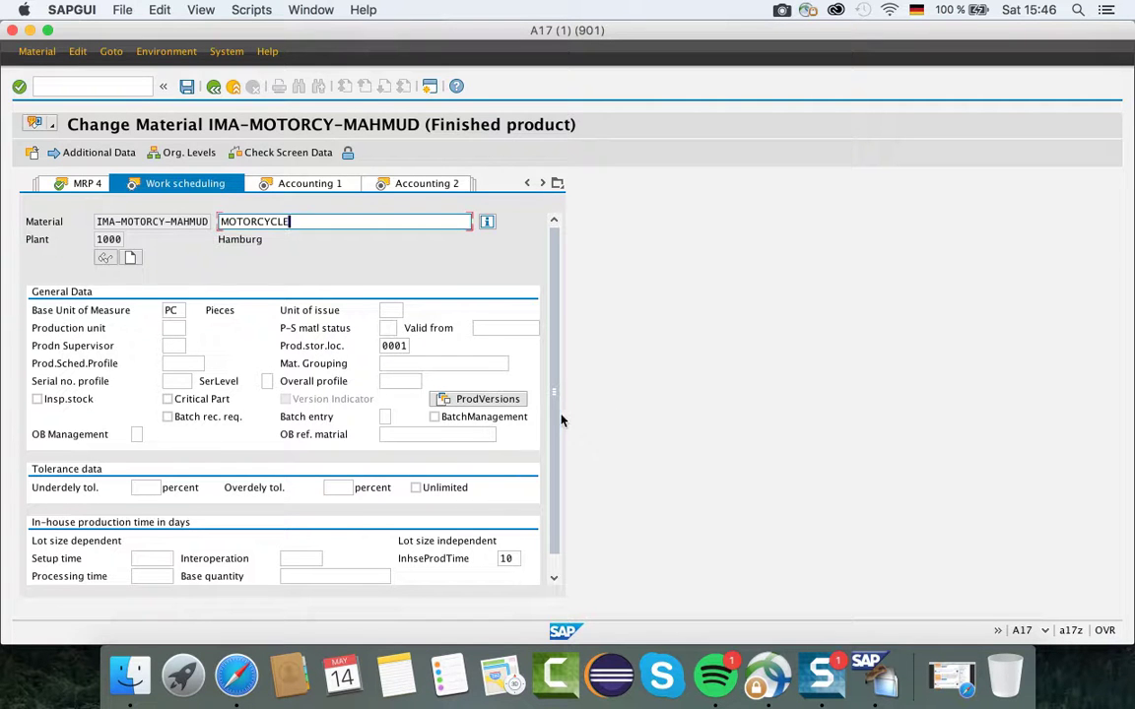
scroll(553, 386, down, 1)
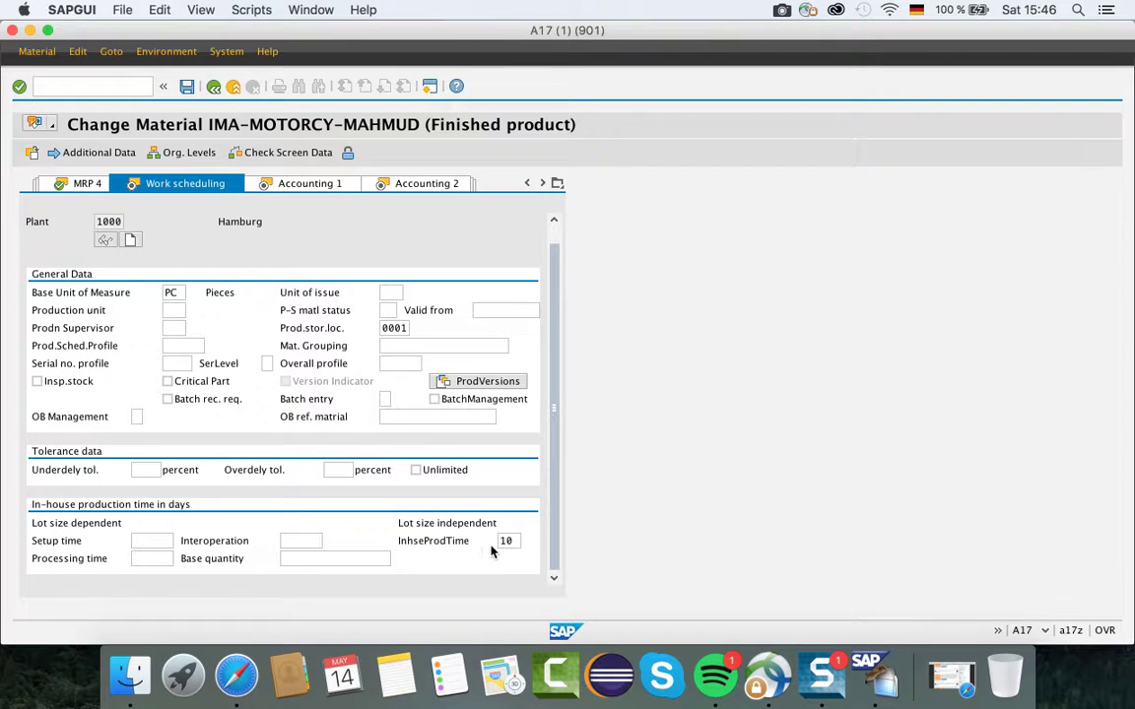
click(433, 541)
Review the Accounting 1 standard price of 1.500,00 EUR, then continue to Accounting 2
click(19, 87)
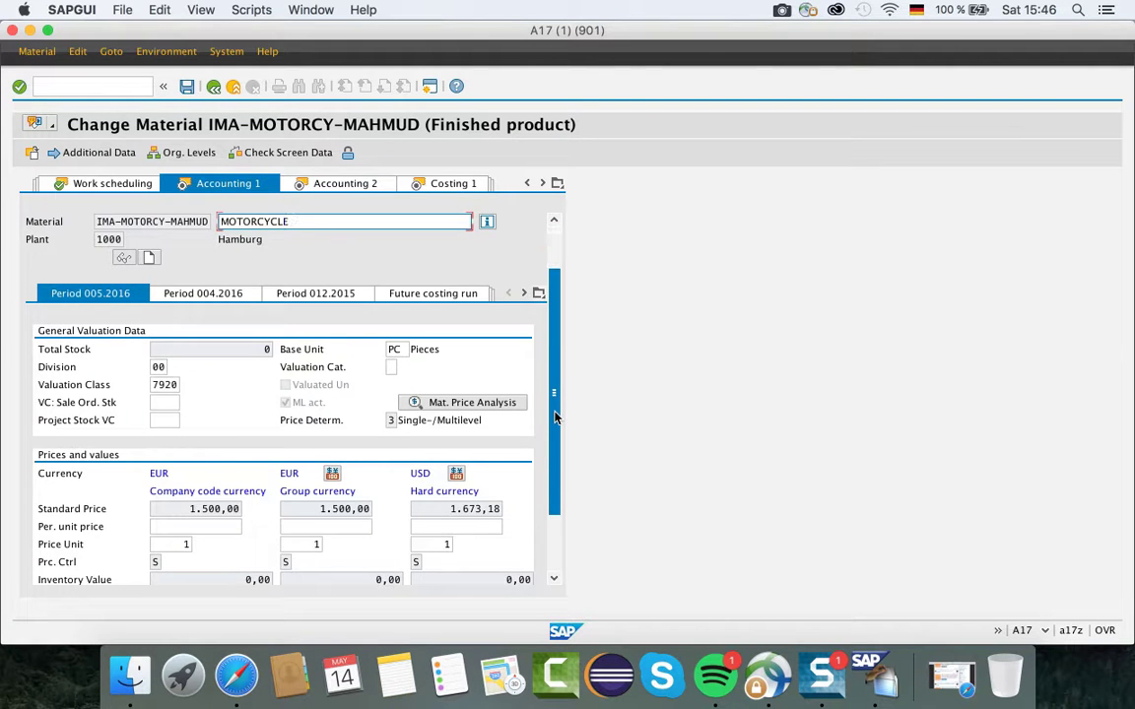
scroll(557, 371, down, 2)
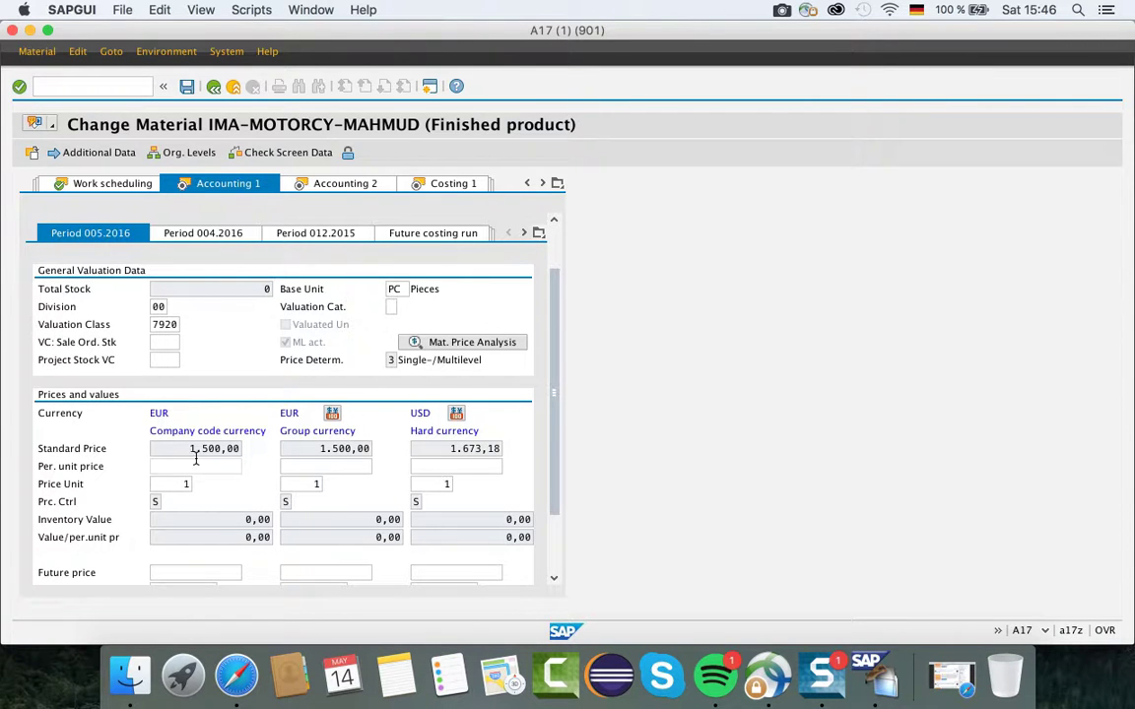
click(156, 448)
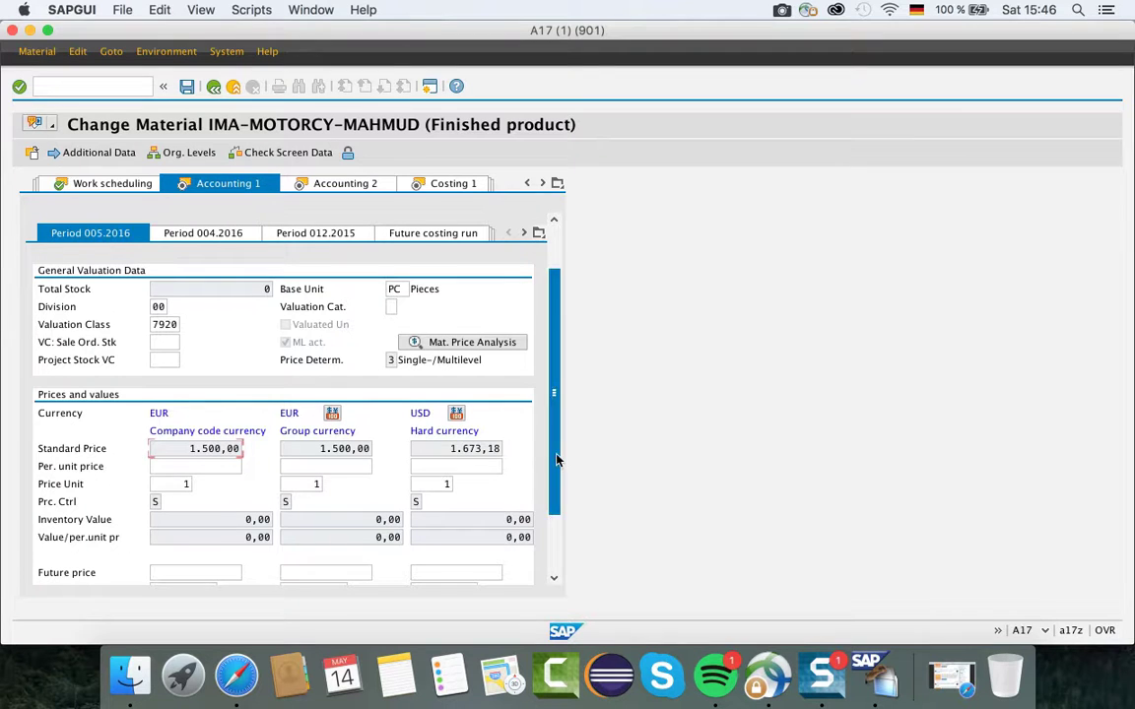
drag(556, 460, 558, 514)
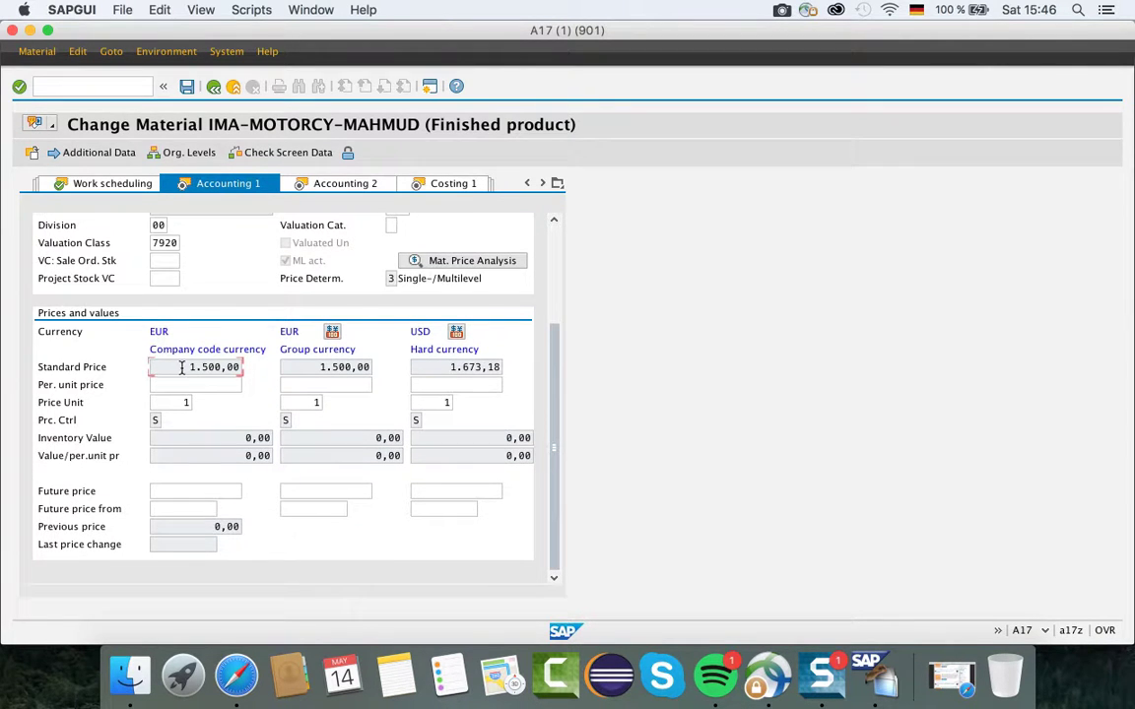
click(20, 87)
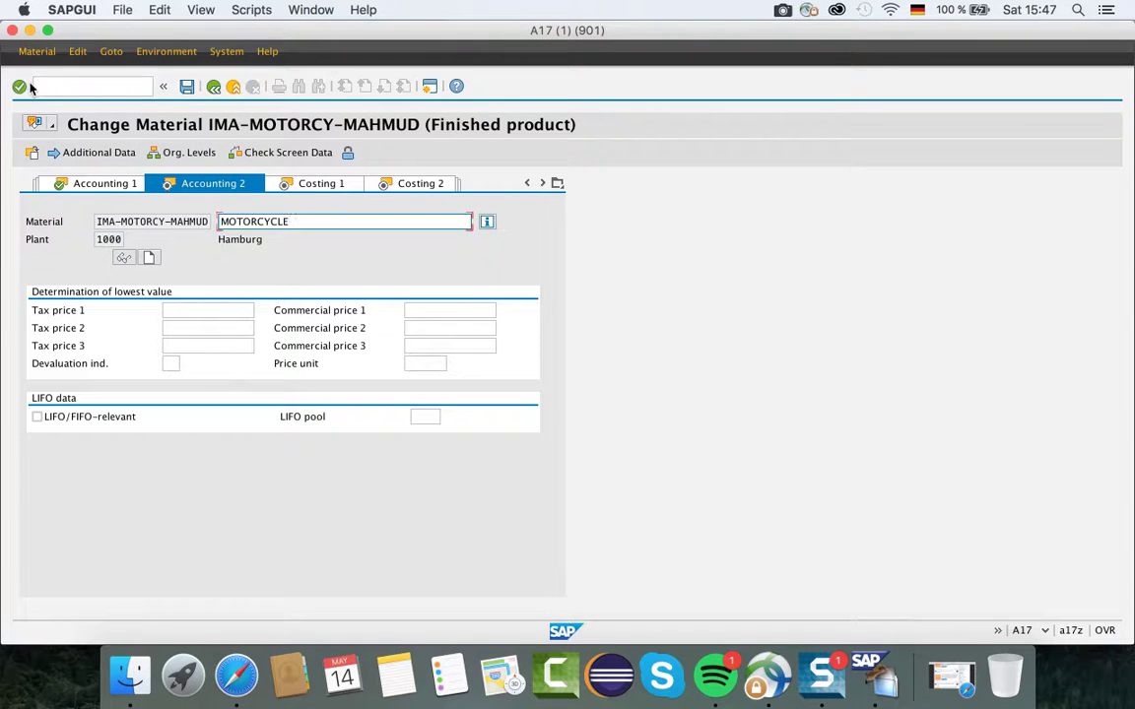
On Costing 1, check lot size 1 and base unit PC, and re-tick Material origin
click(19, 87)
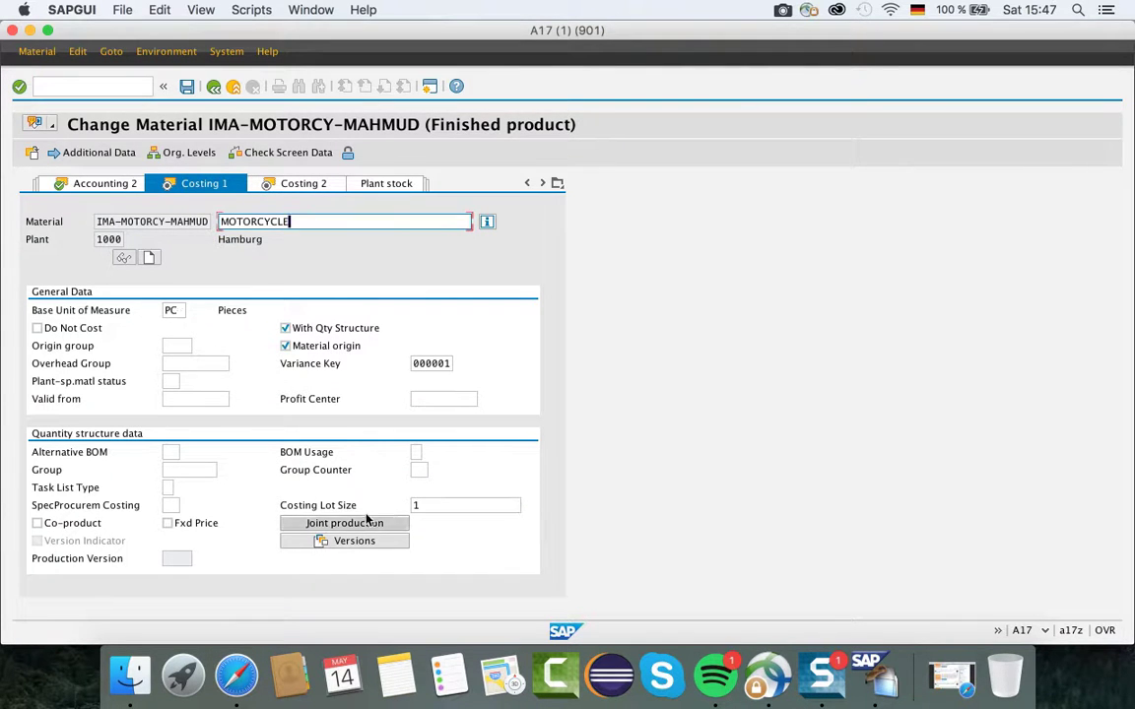
click(435, 505)
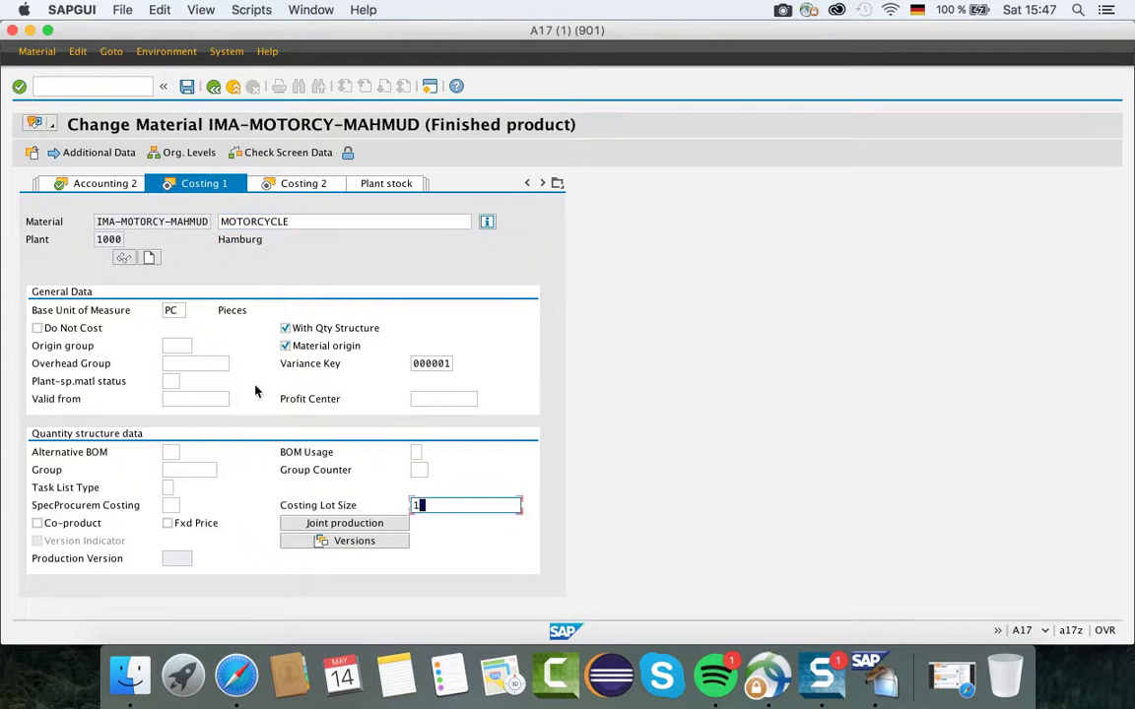
click(175, 311)
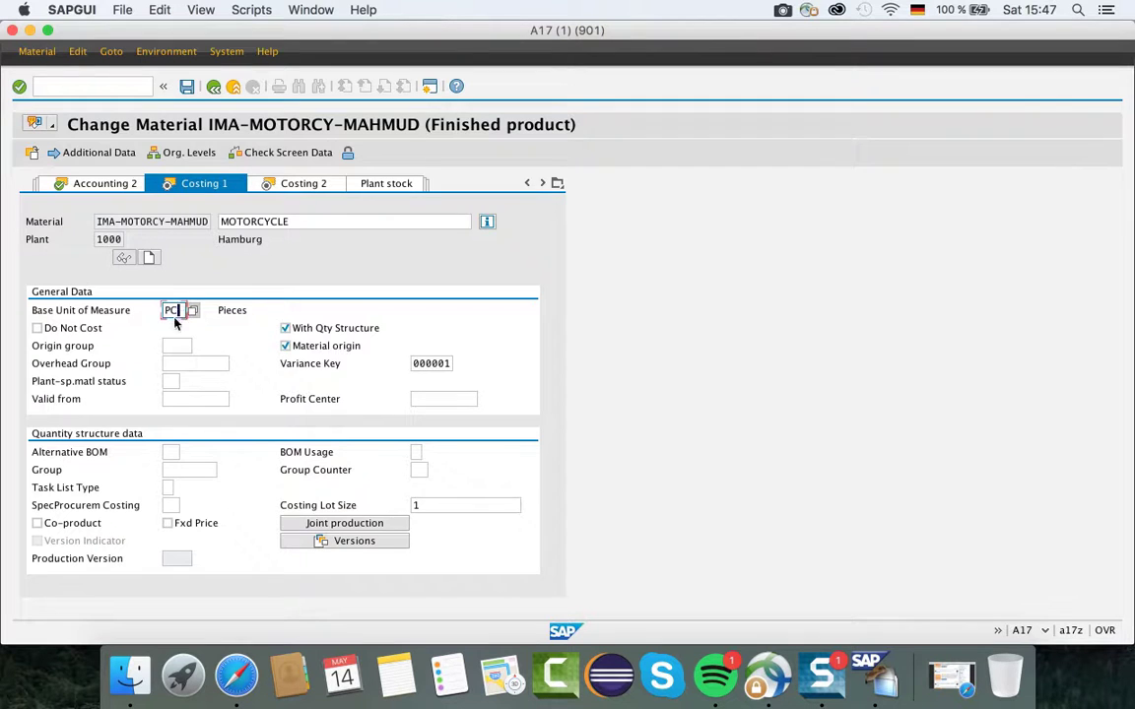
click(428, 505)
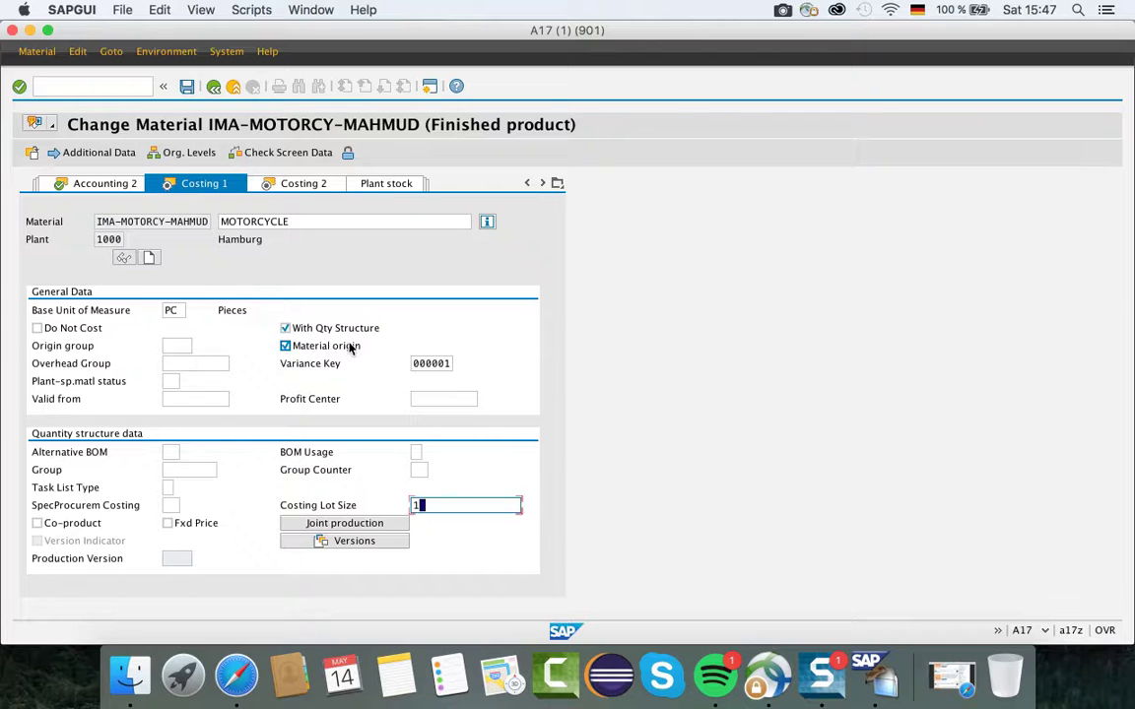
click(285, 348)
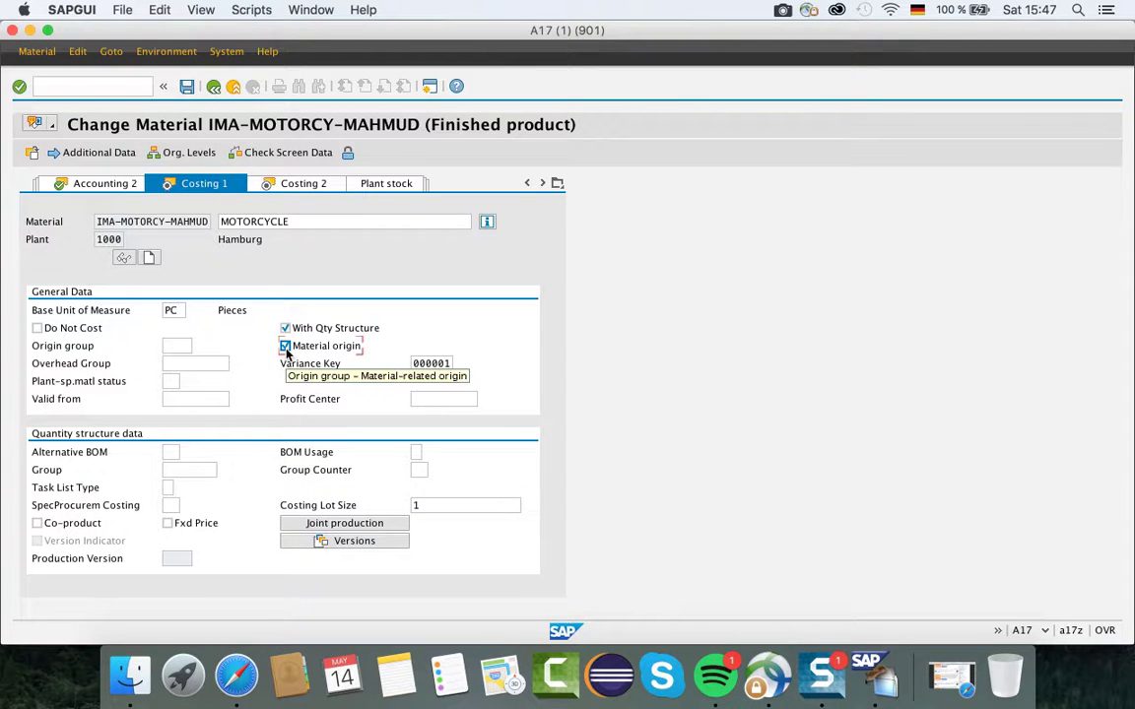
click(285, 349)
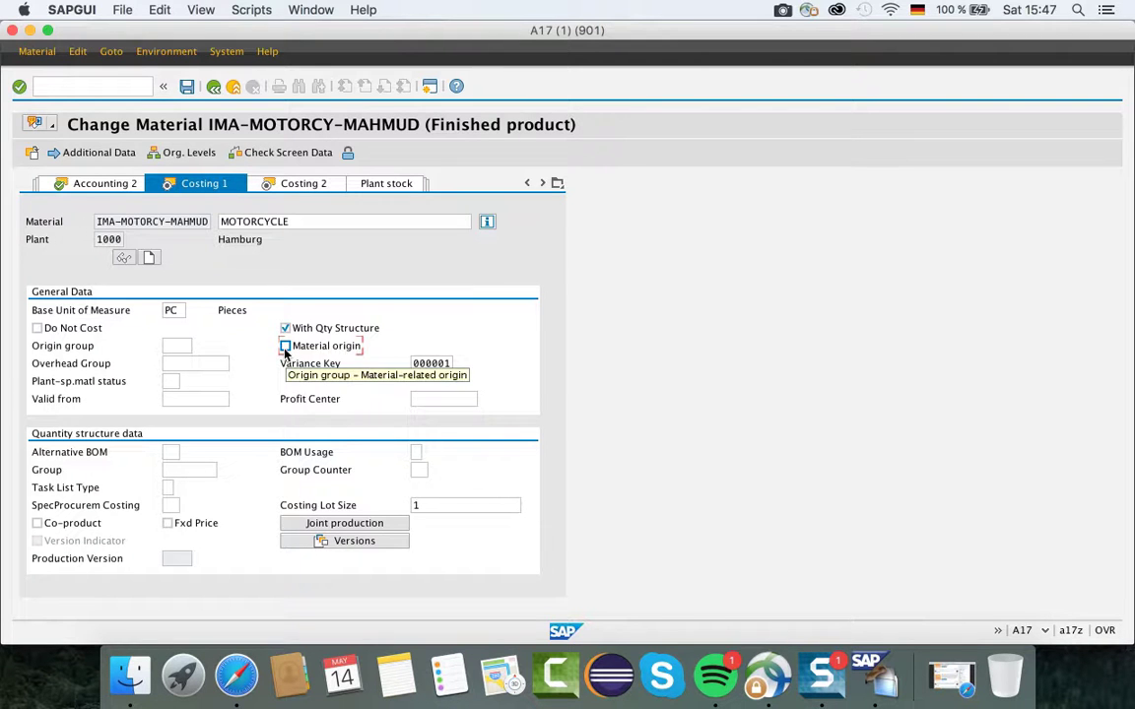
click(284, 349)
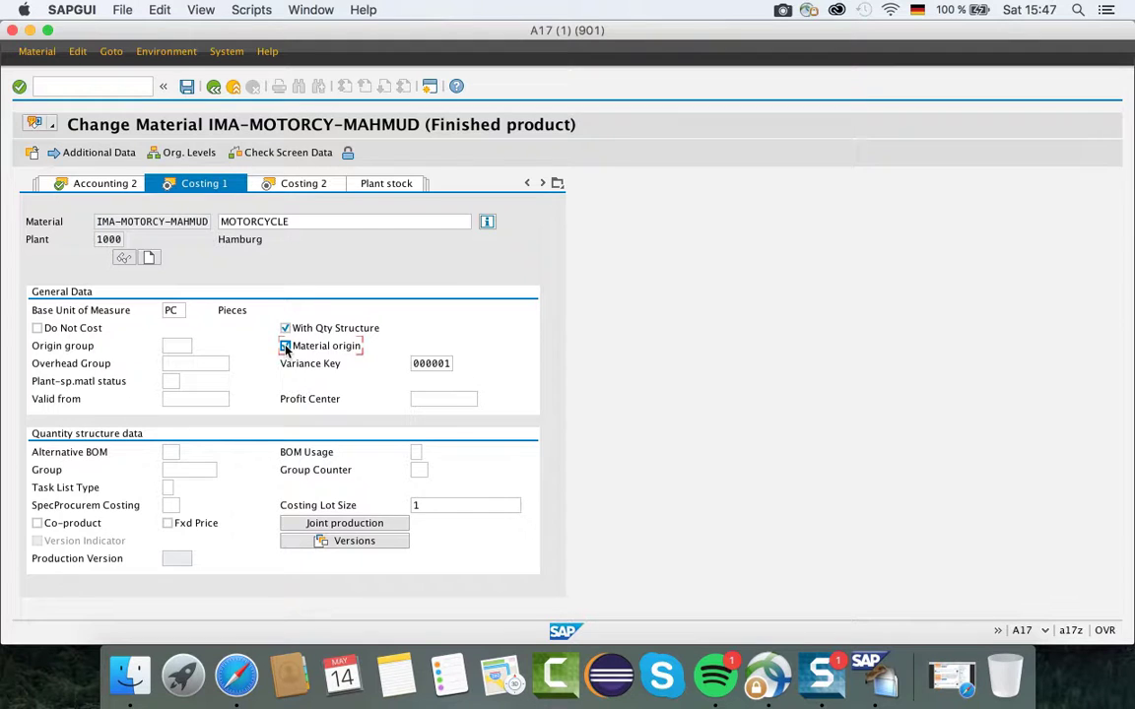
Advance through Costing 2 past the last view to bring up the exit confirmation
click(20, 88)
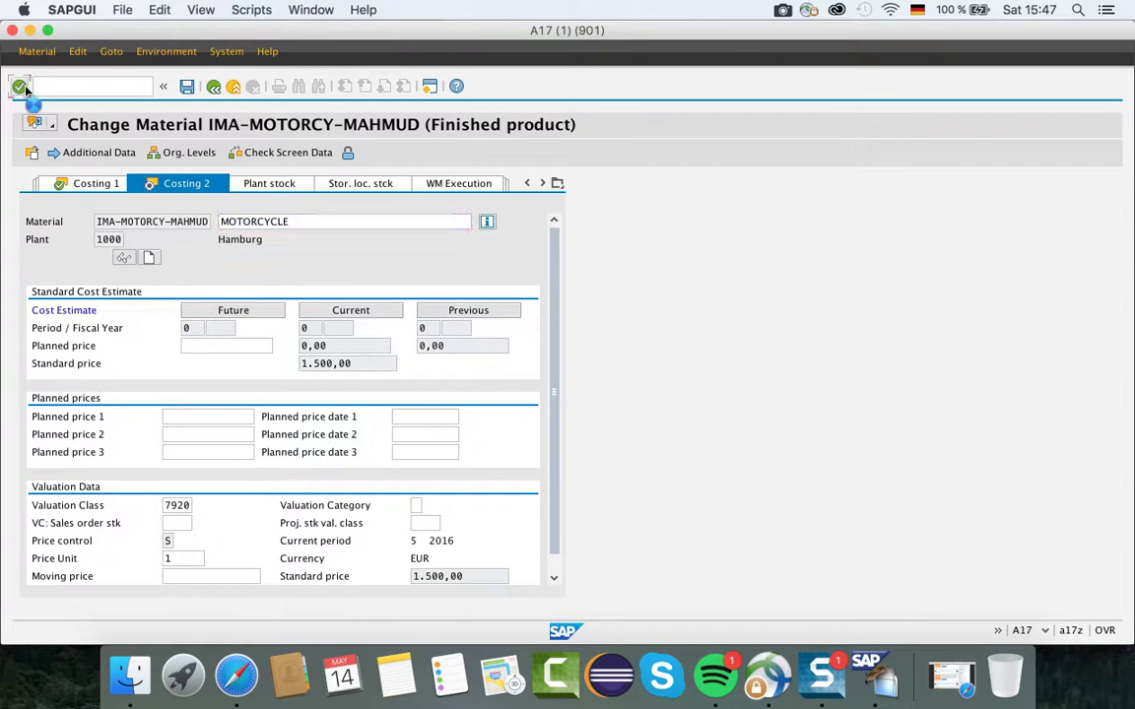
click(19, 90)
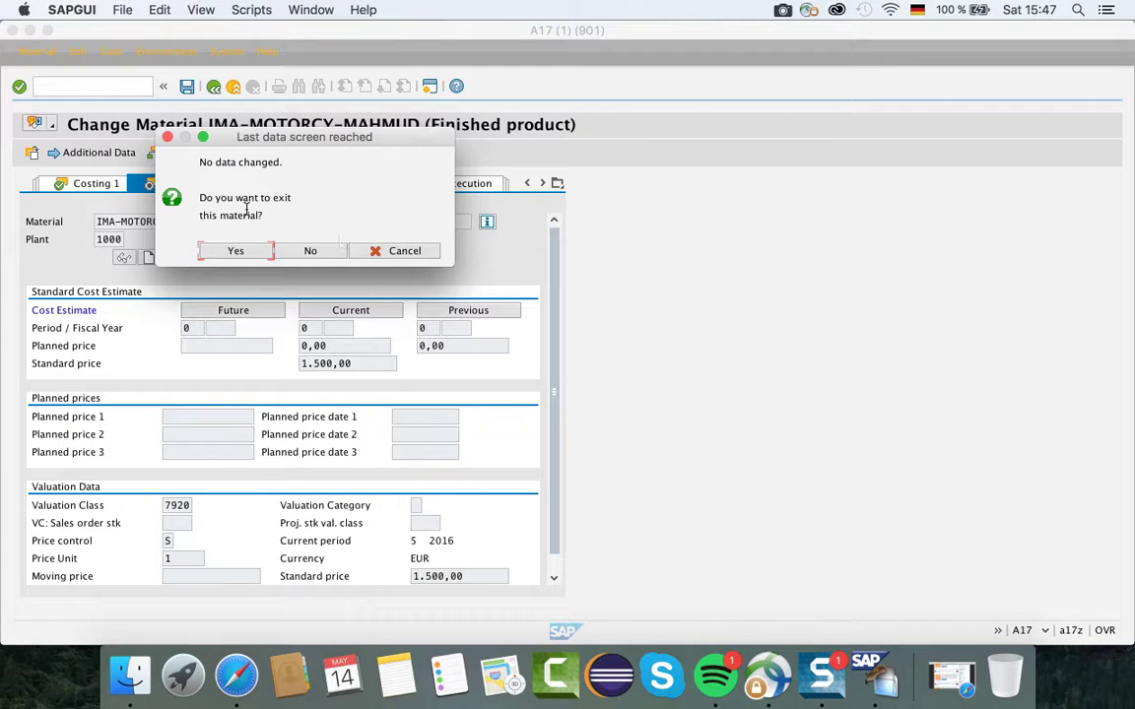
drag(393, 136, 430, 152)
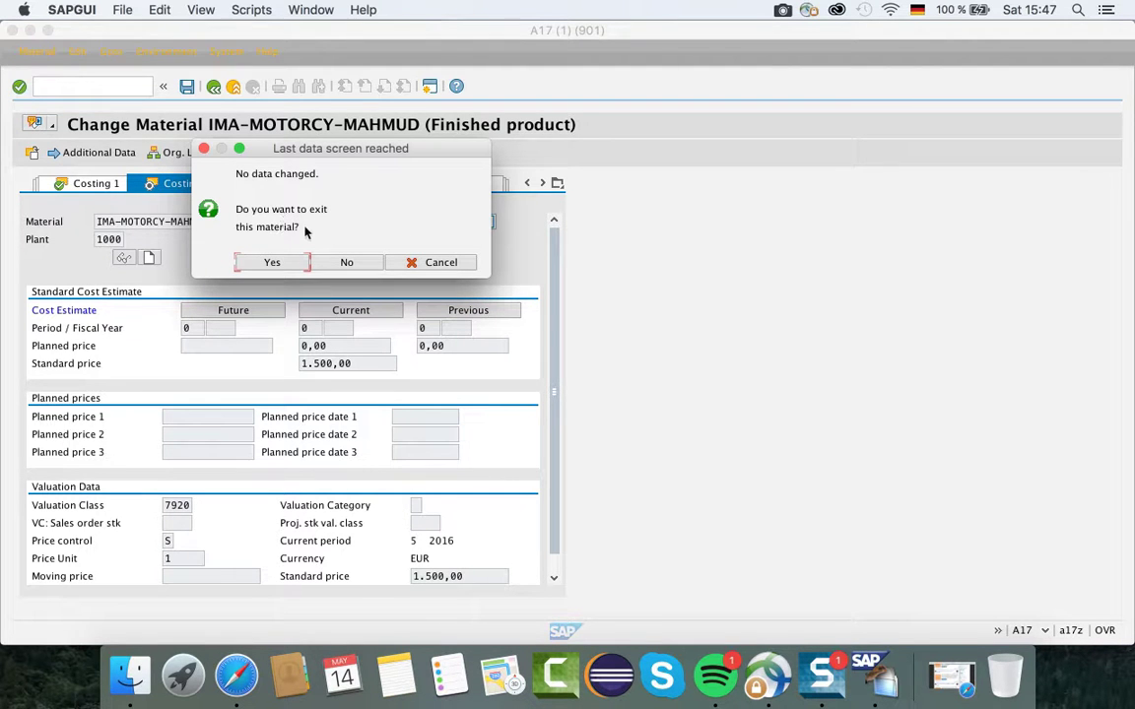
click(272, 263)
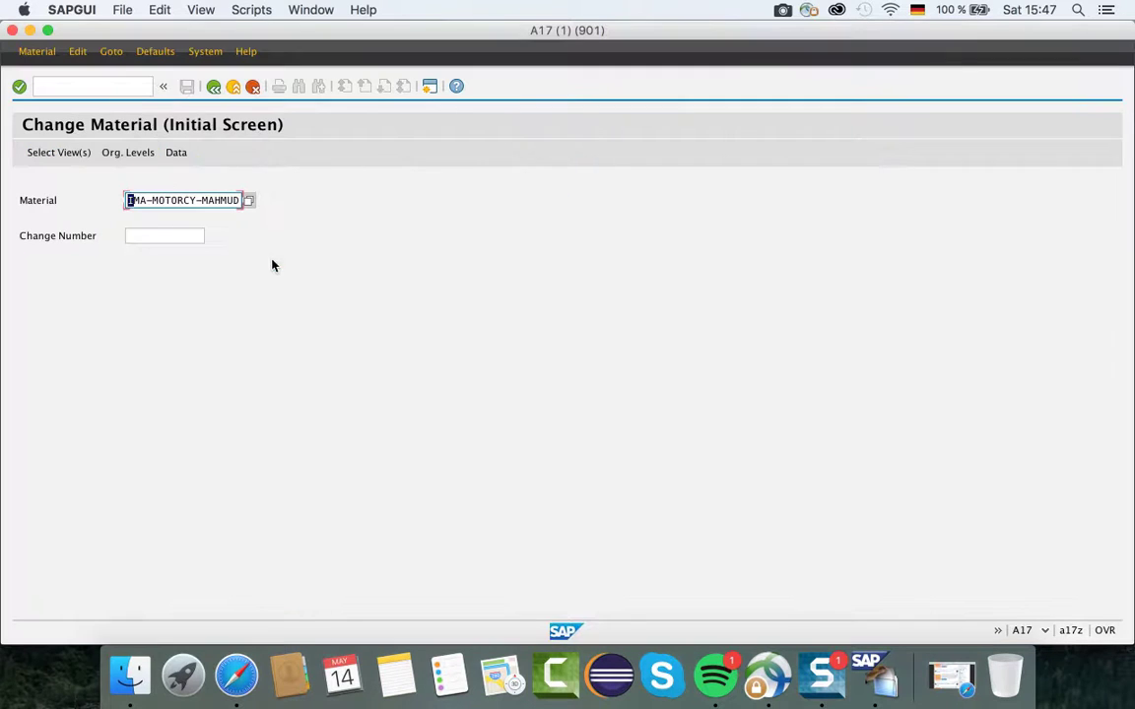